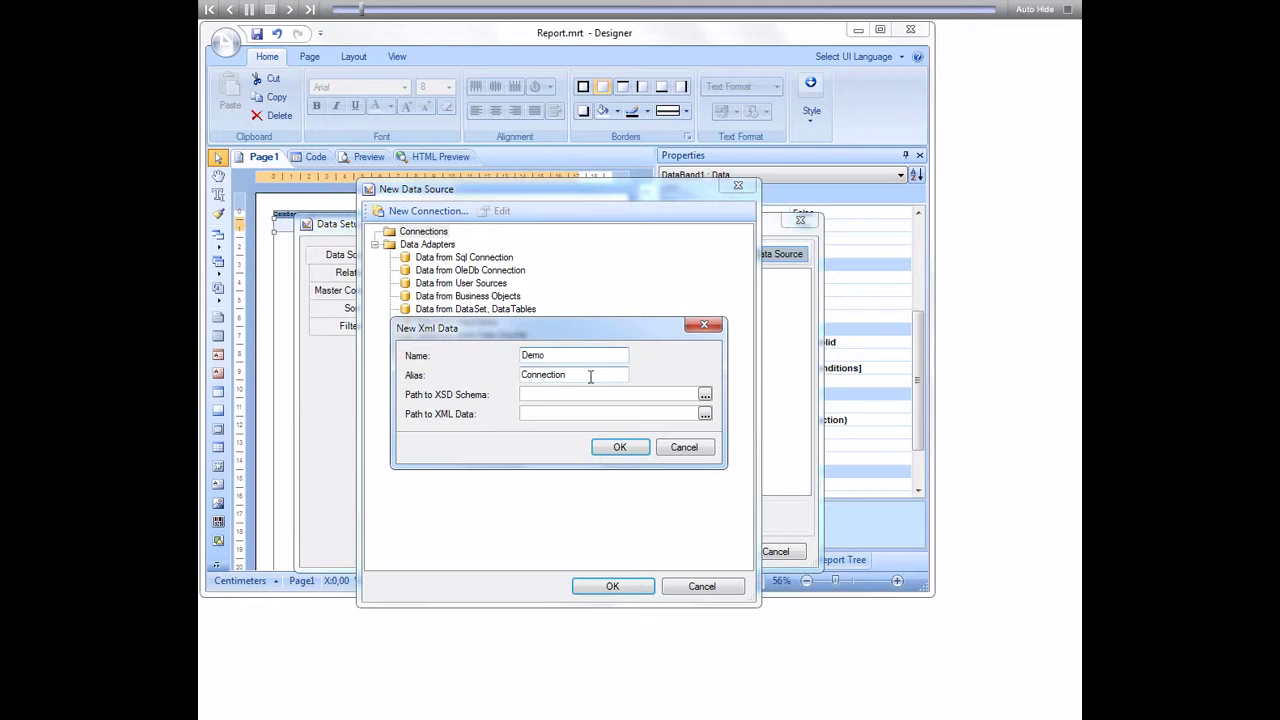
# - Set the new Demo XML connection's schema path to Demo.xsd and its data path to the Demo XML file
pyautogui.click(705, 394)
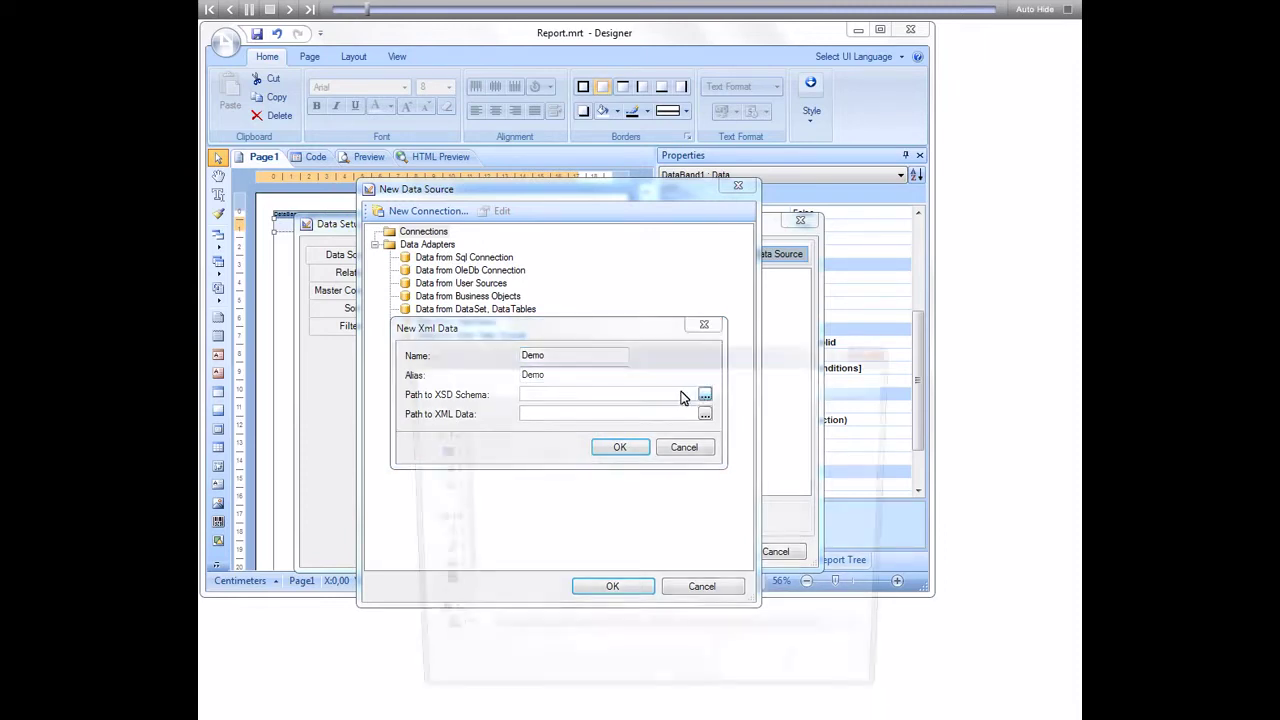
pyautogui.click(542, 457)
pyautogui.click(755, 682)
pyautogui.click(705, 413)
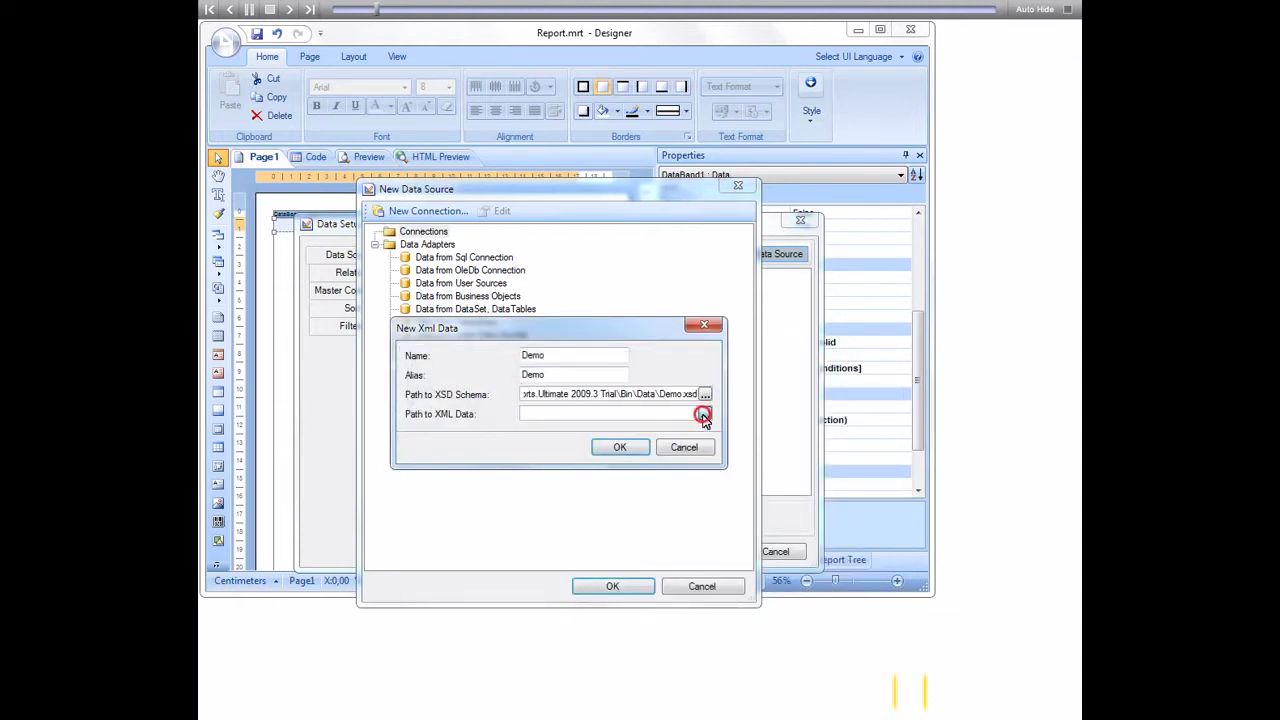
pyautogui.click(549, 451)
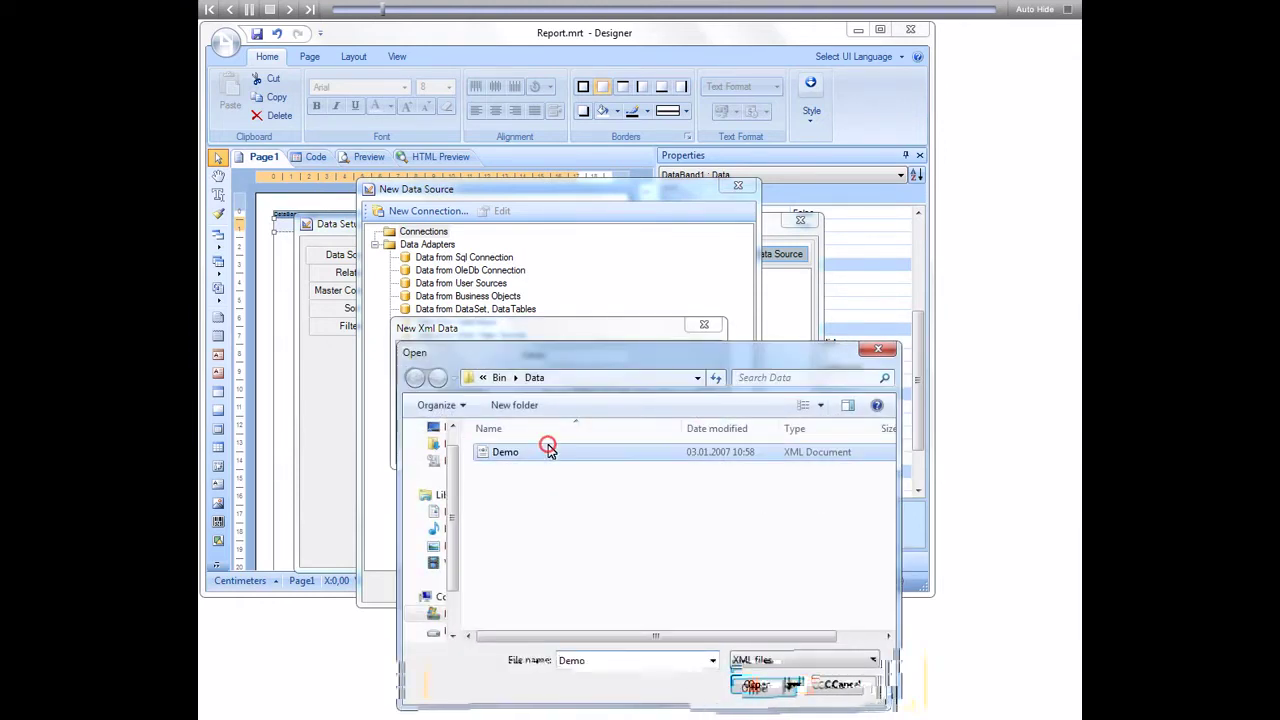
pyautogui.click(752, 684)
pyautogui.click(634, 448)
# - Add all the Demo tables as data sources and assign Categories as the data band's data source
pyautogui.click(612, 588)
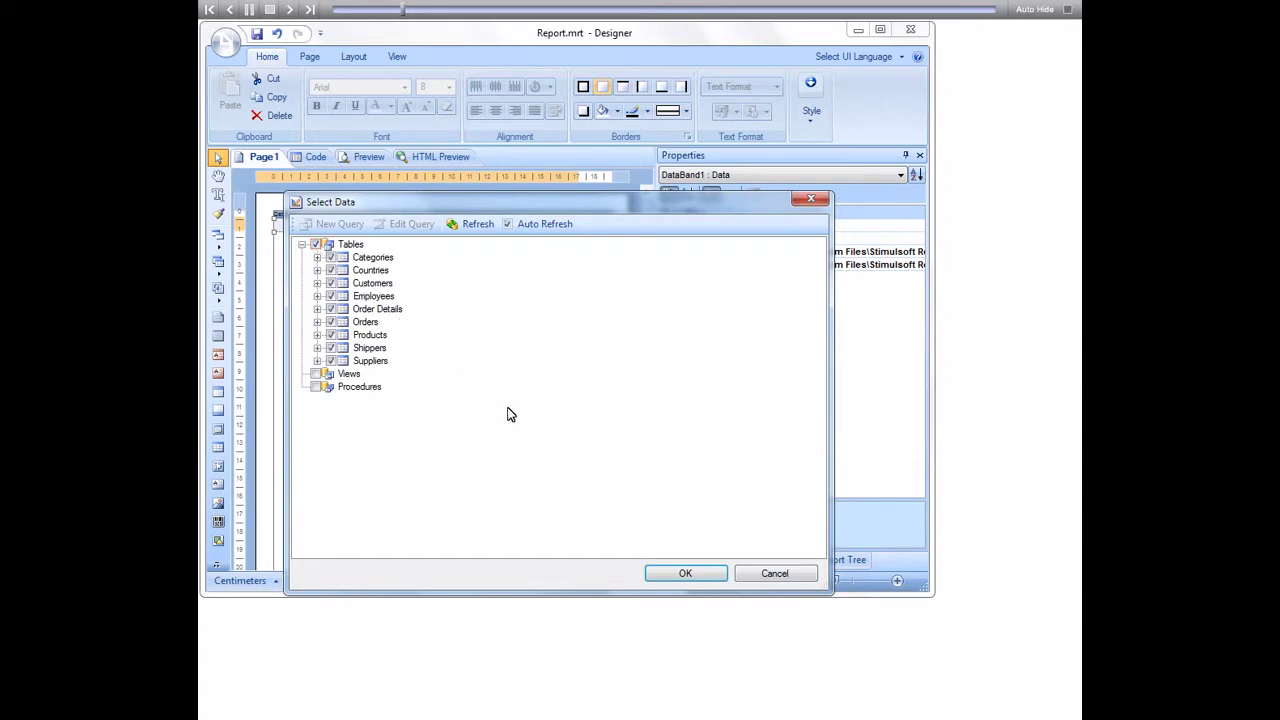
pyautogui.click(659, 573)
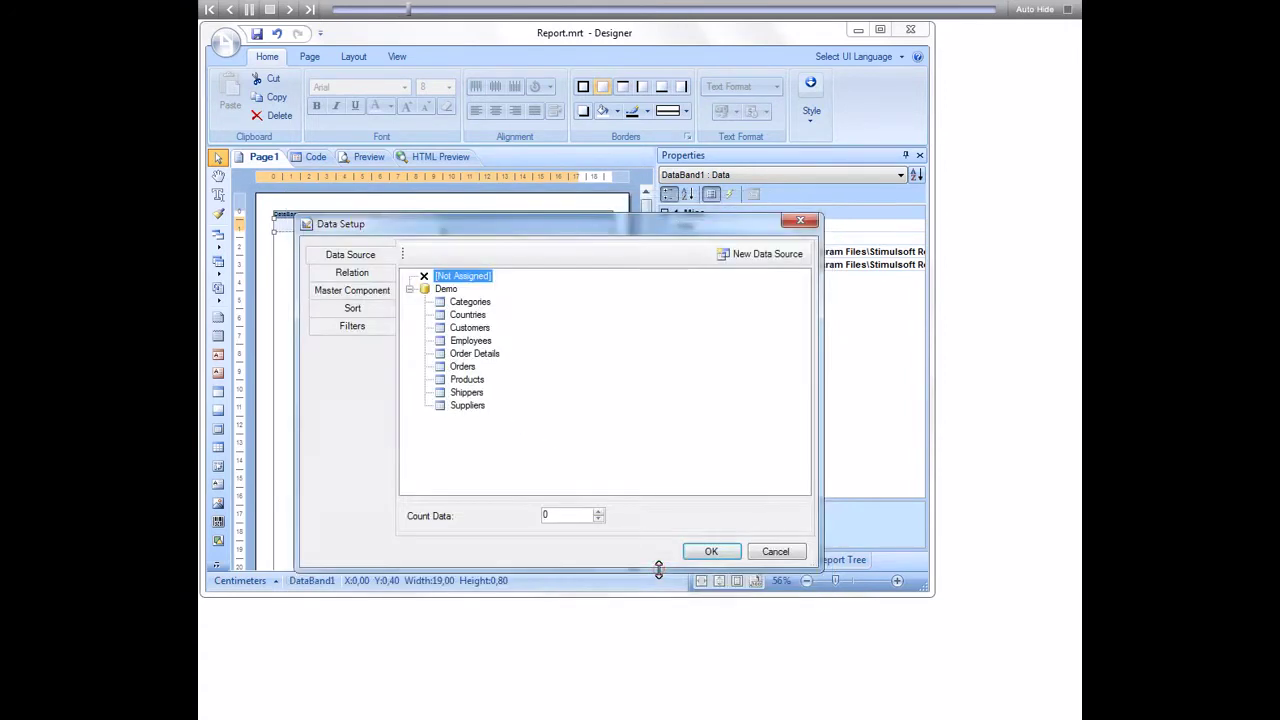
pyautogui.click(470, 302)
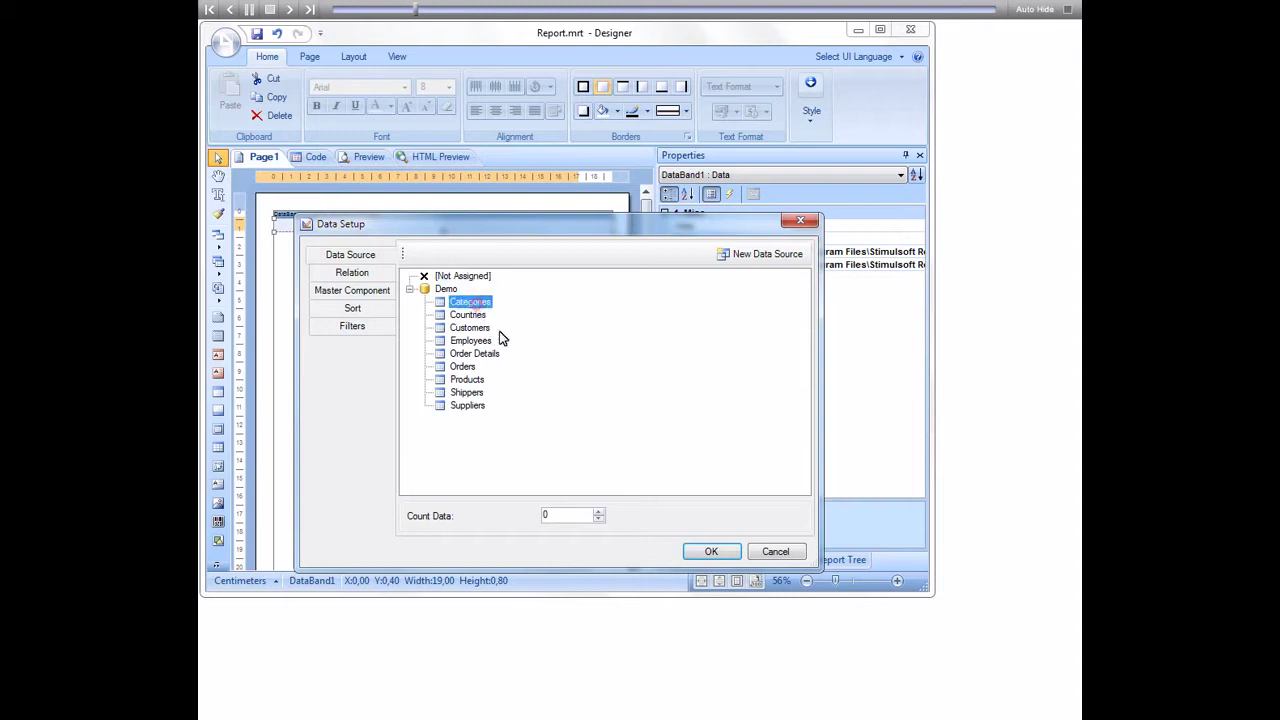
pyautogui.click(706, 552)
# - Stretch the Categories data band to a height of about 14.2 cm and align it
pyautogui.moveTo(444, 232); pyautogui.dragTo(457, 472)
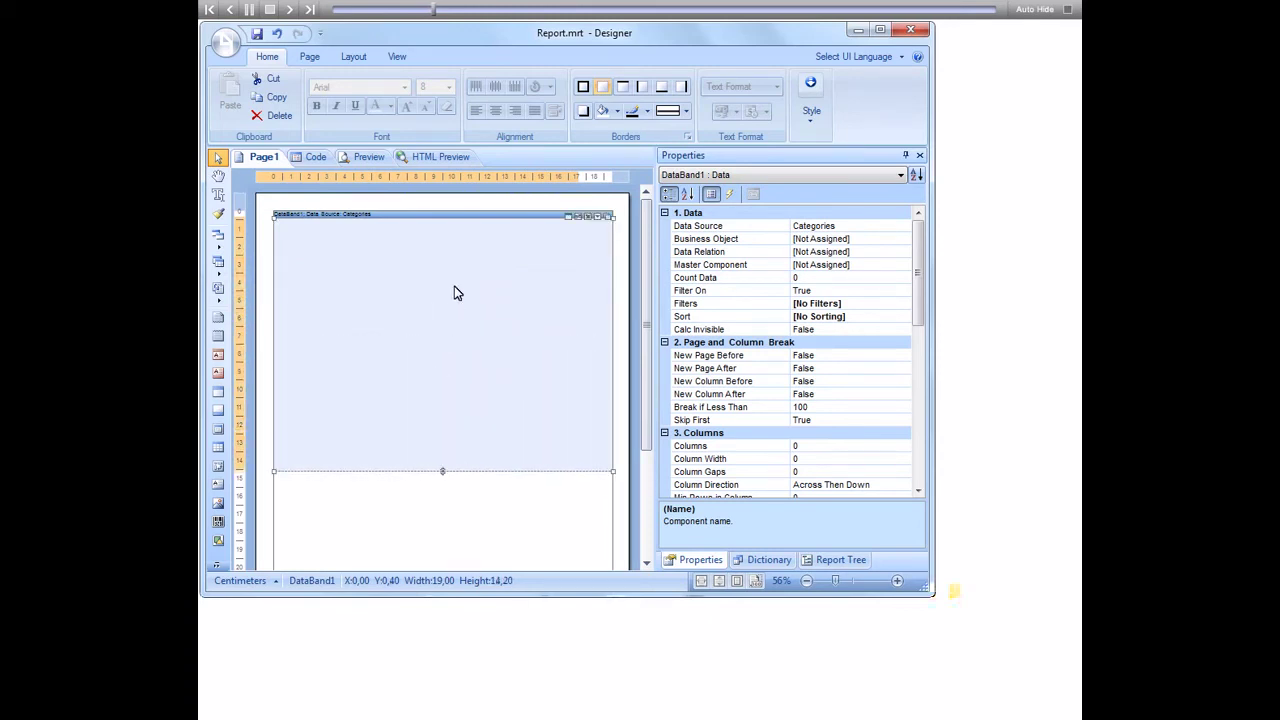
pyautogui.rightClick(463, 234)
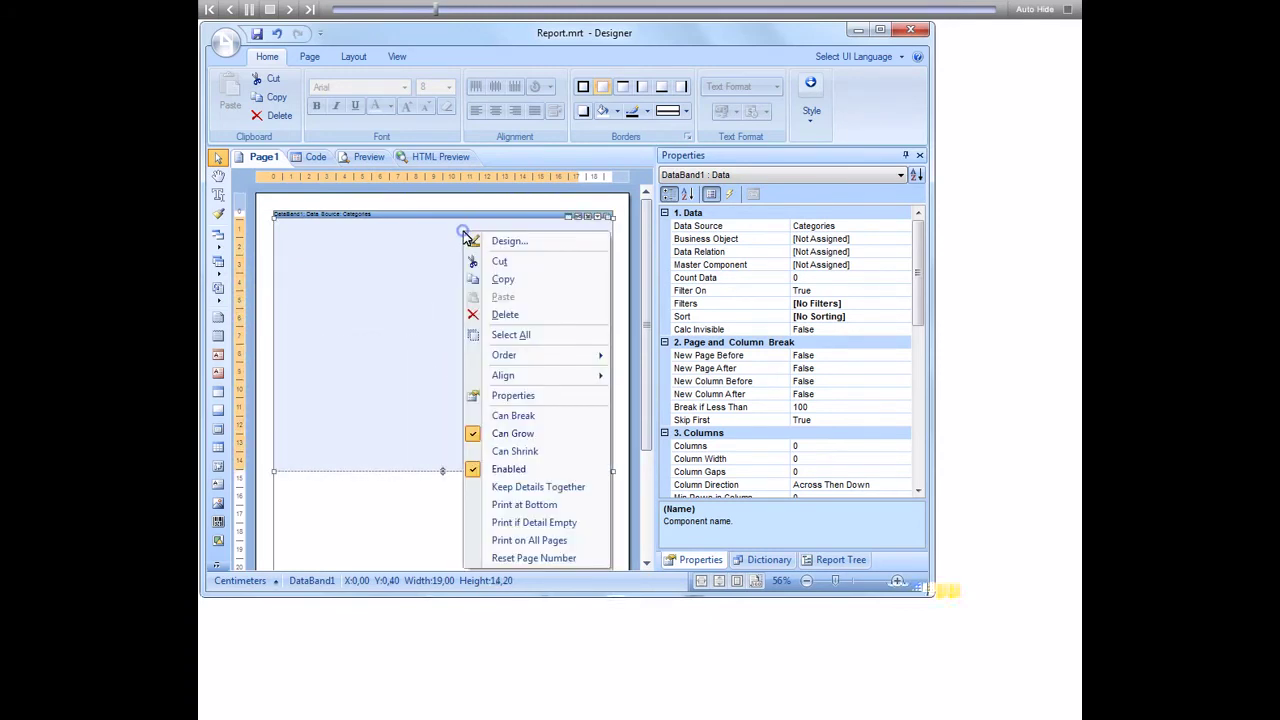
pyautogui.click(510, 376)
pyautogui.click(625, 375)
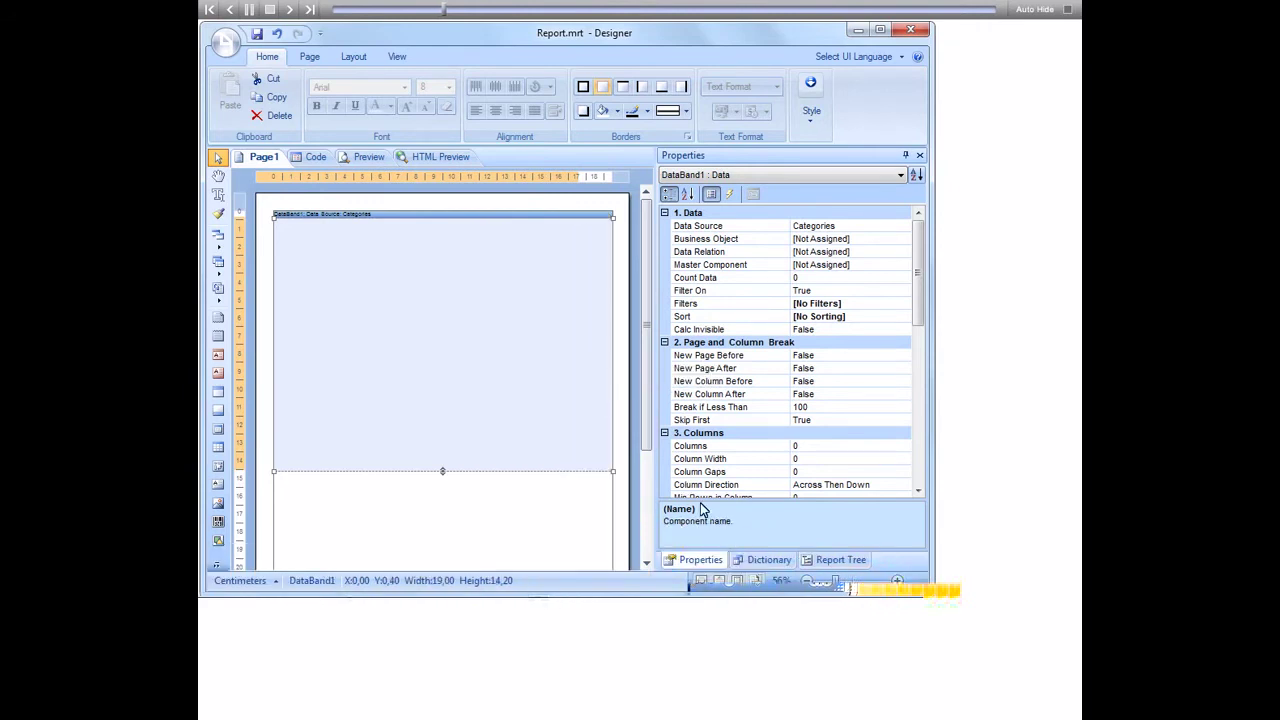
# - Start a new relation on the Products data source, named Categories, with Categories as the parent data source
pyautogui.click(757, 559)
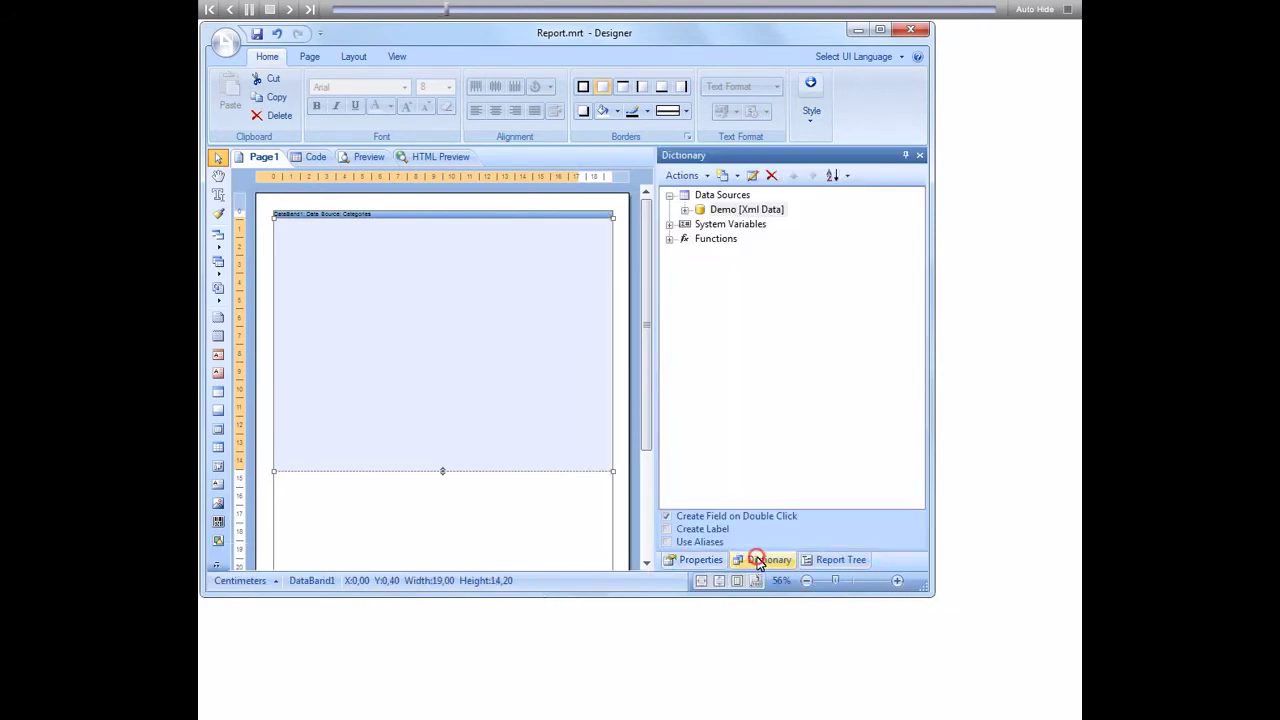
pyautogui.click(686, 210)
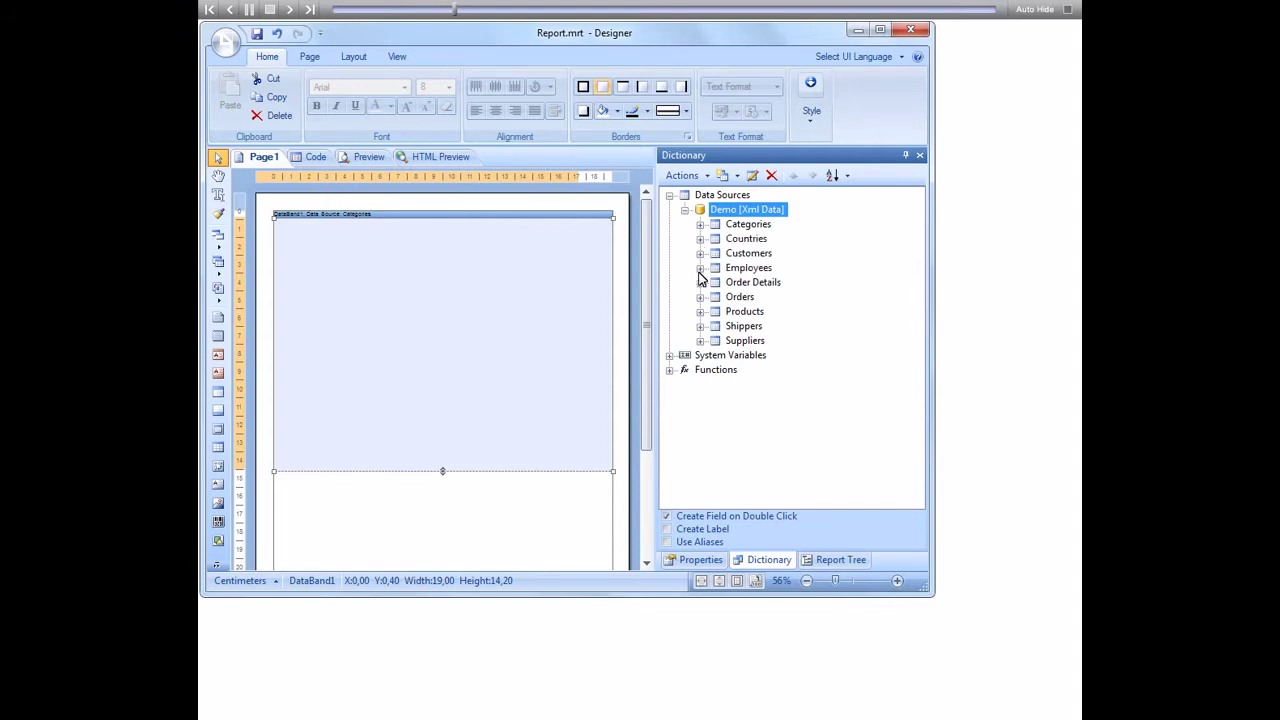
pyautogui.click(701, 311)
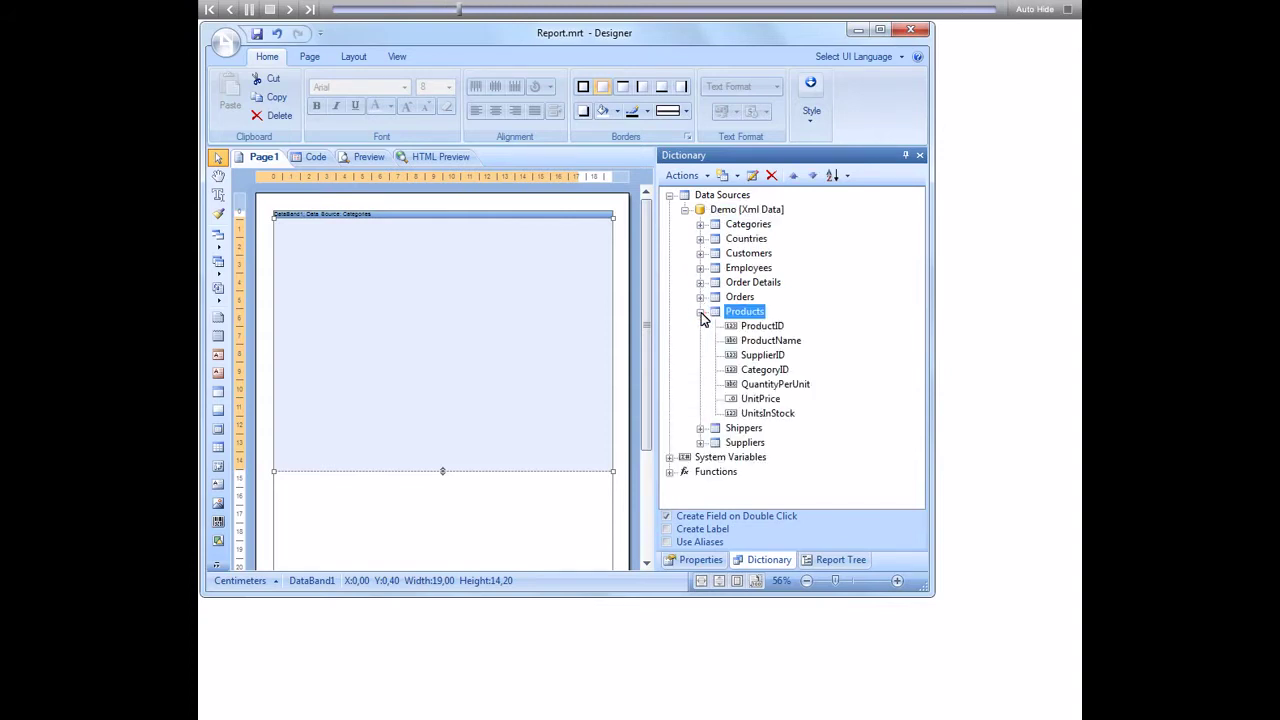
pyautogui.rightClick(736, 313)
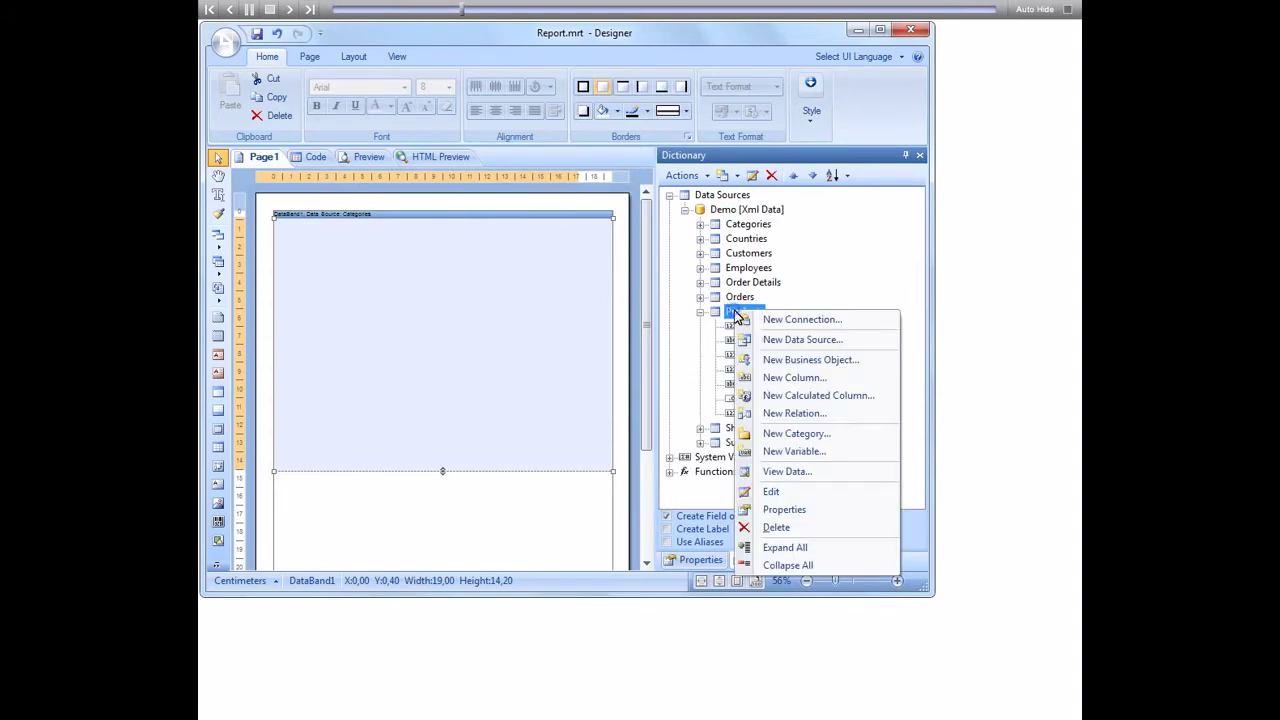
pyautogui.click(763, 412)
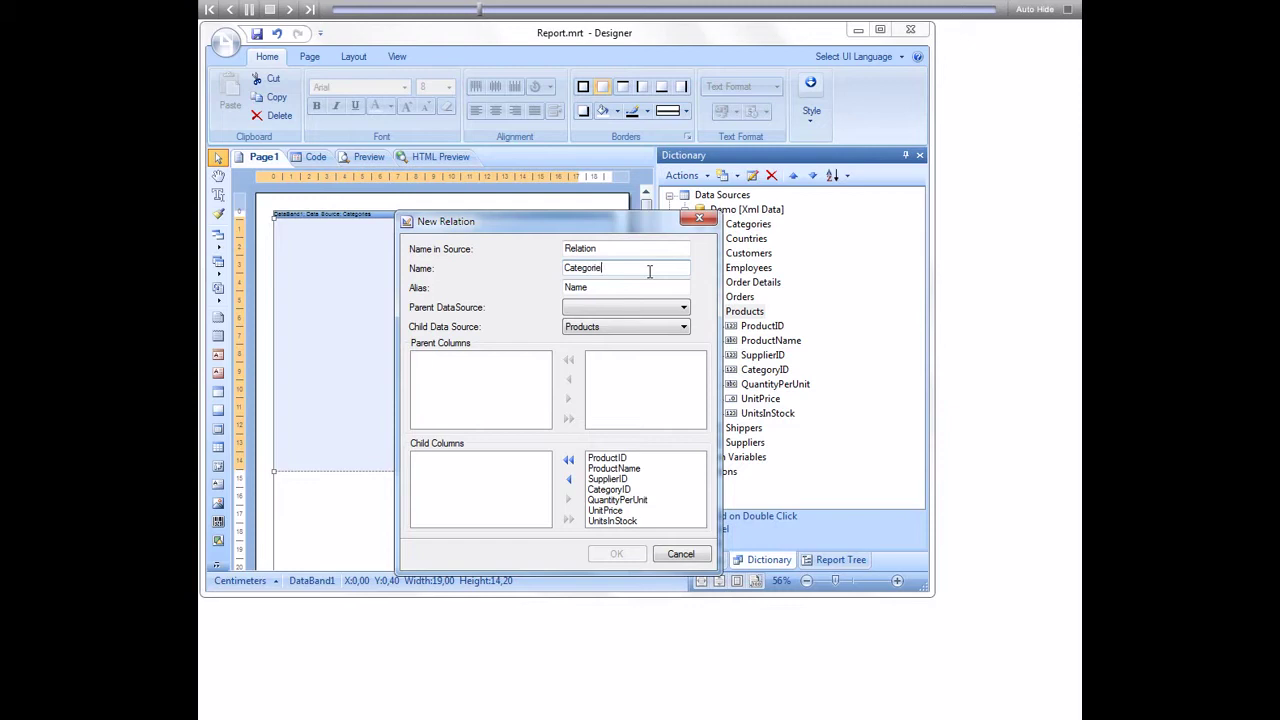
pyautogui.click(640, 308)
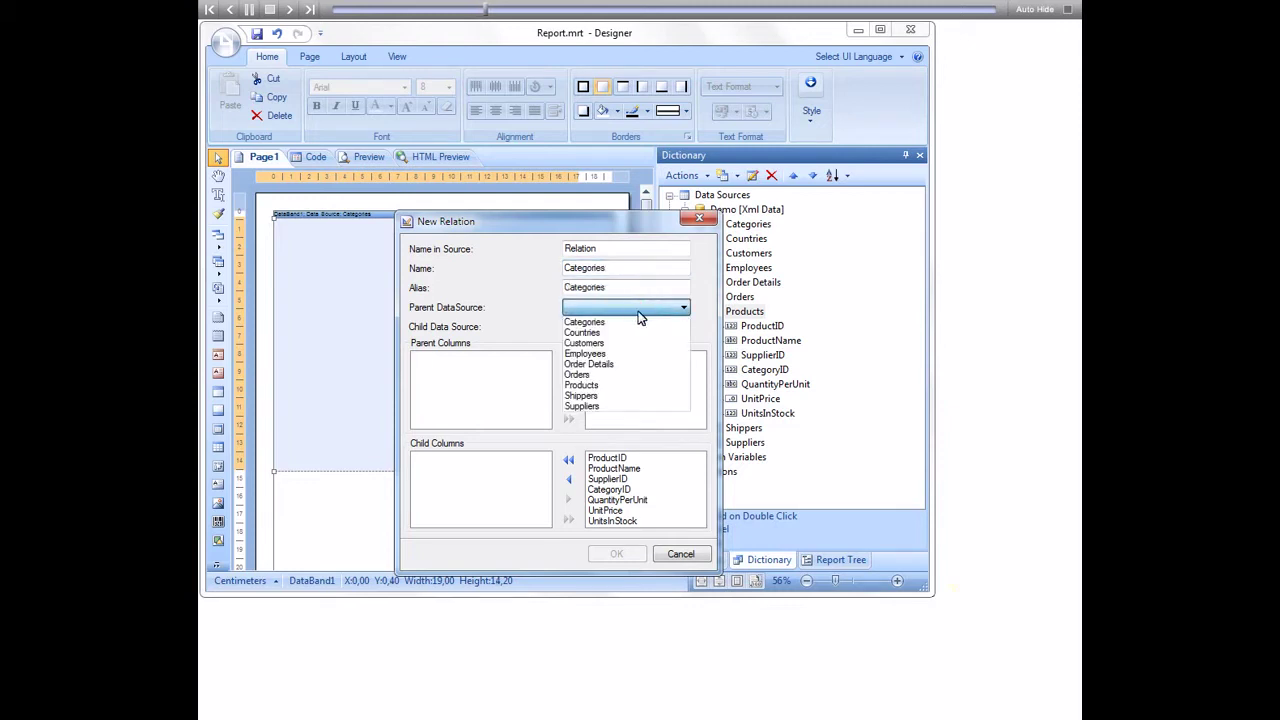
pyautogui.click(635, 322)
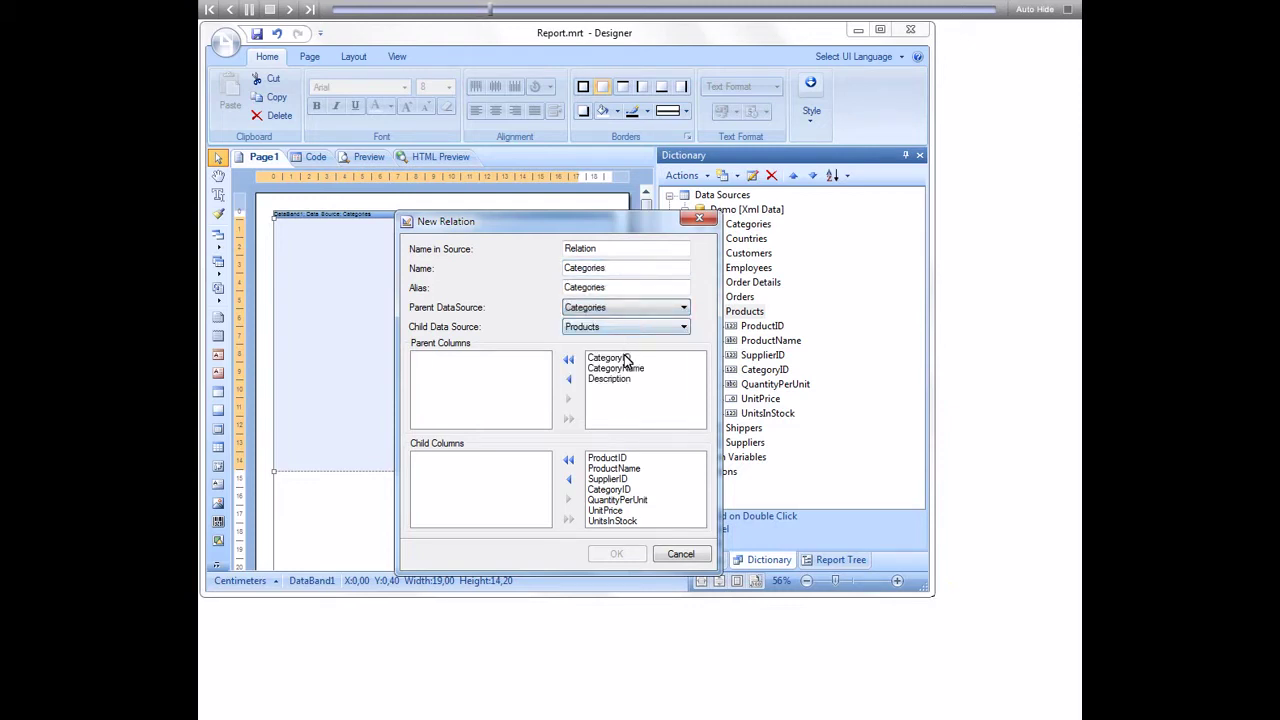
# - Link the relation through CategoryID as both the parent column and the child column, and create it
pyautogui.click(620, 358)
pyautogui.click(571, 379)
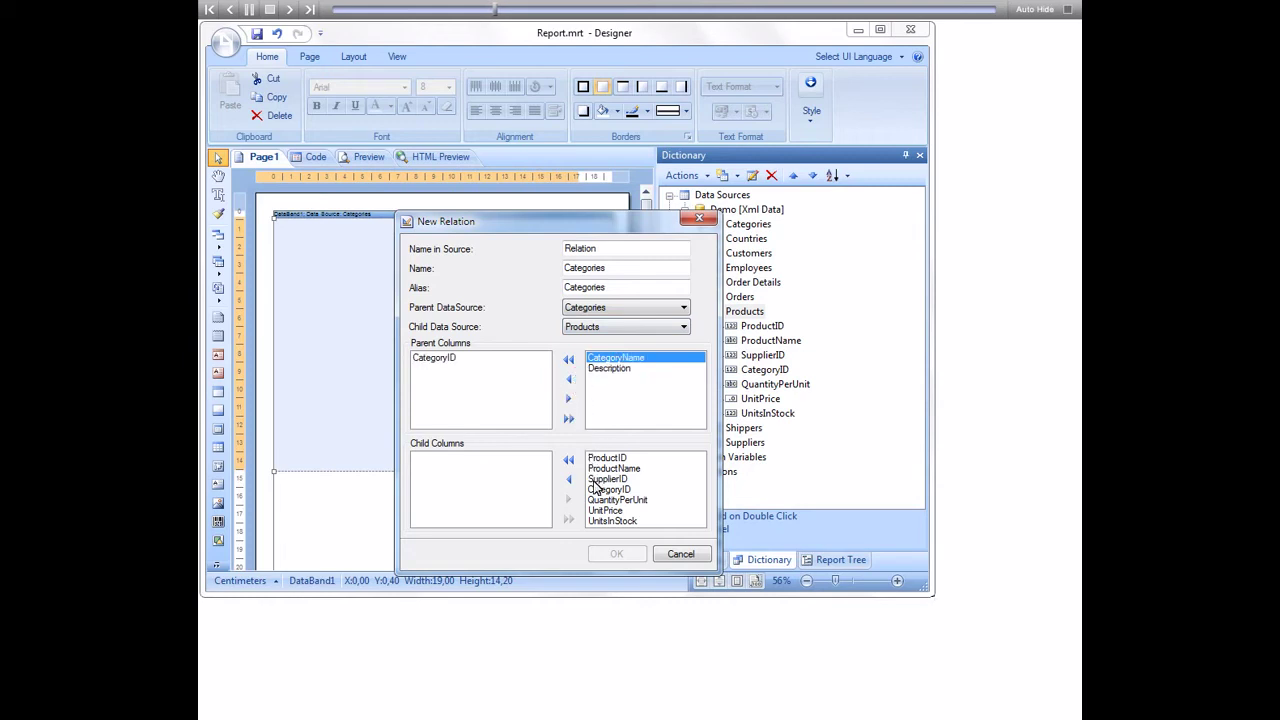
pyautogui.click(597, 489)
pyautogui.click(569, 481)
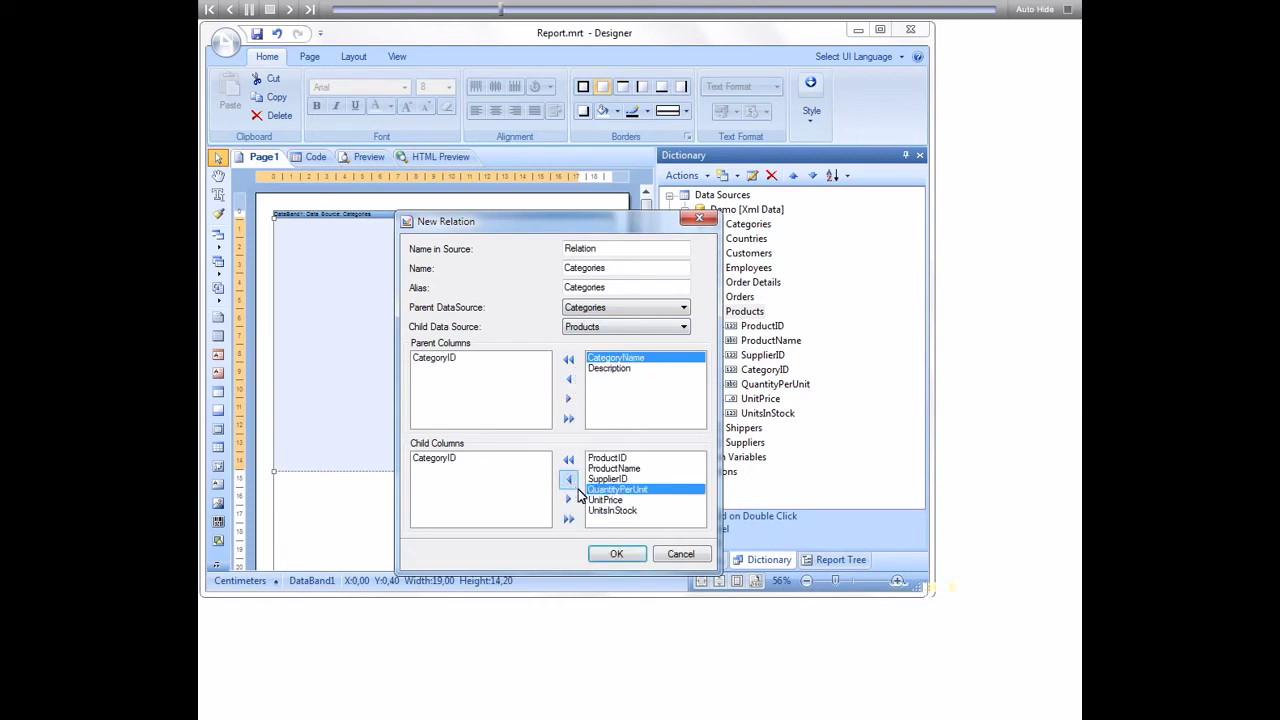
pyautogui.click(605, 554)
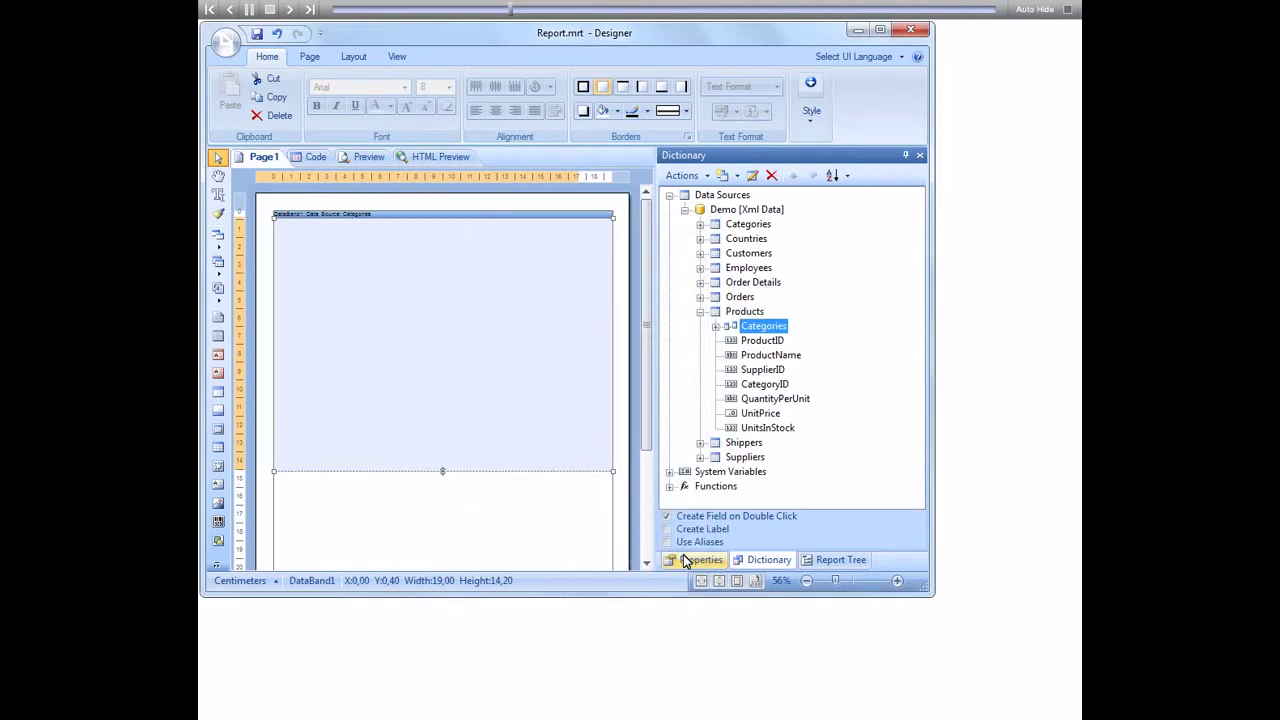
# - Draw a text component about 19 cm wide and 2 cm high along the upper edge of the data band
pyautogui.click(690, 560)
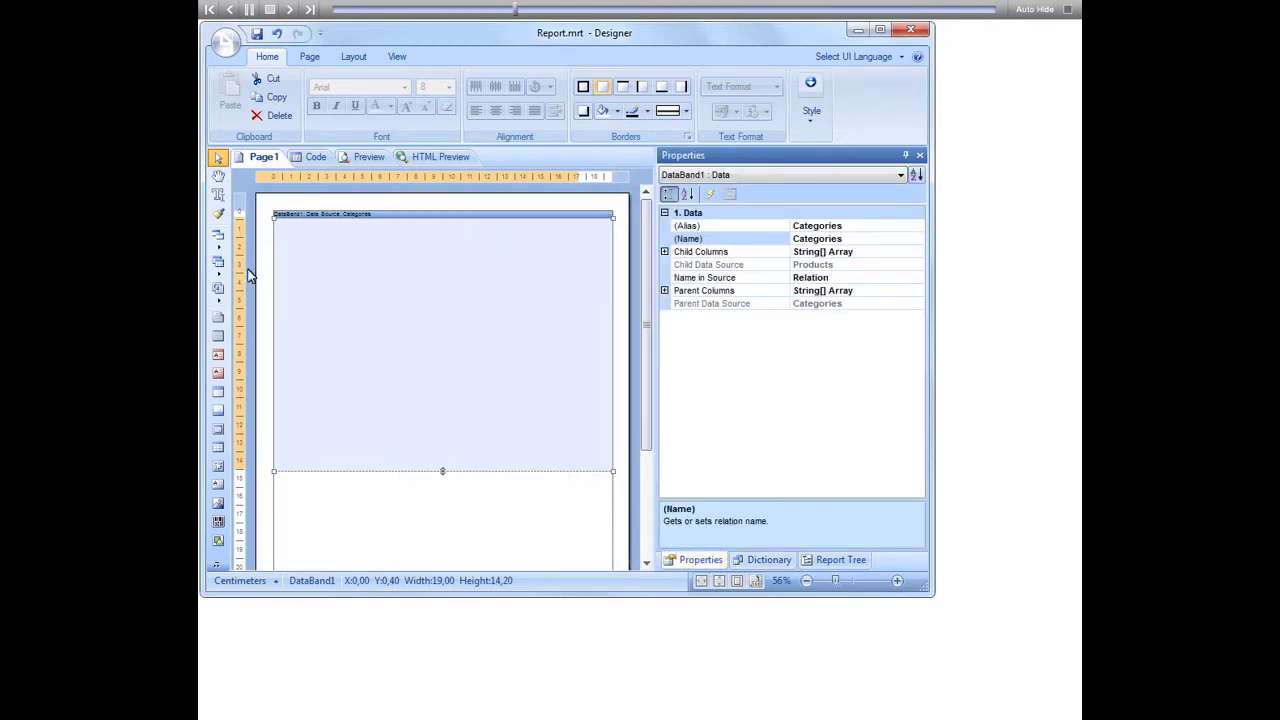
pyautogui.click(221, 290)
pyautogui.click(255, 286)
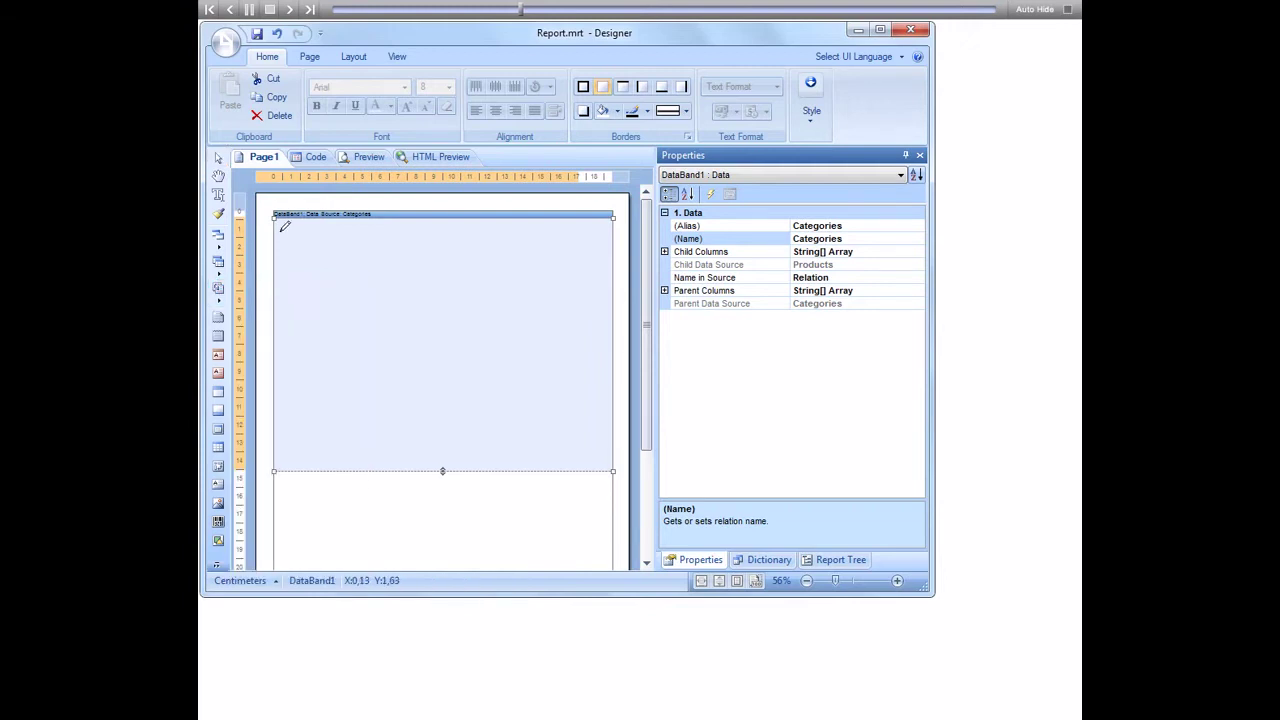
pyautogui.moveTo(278, 214); pyautogui.dragTo(613, 255)
# - Set the text component's expression to the CategoryName field of the Categories data source
pyautogui.click(735, 291)
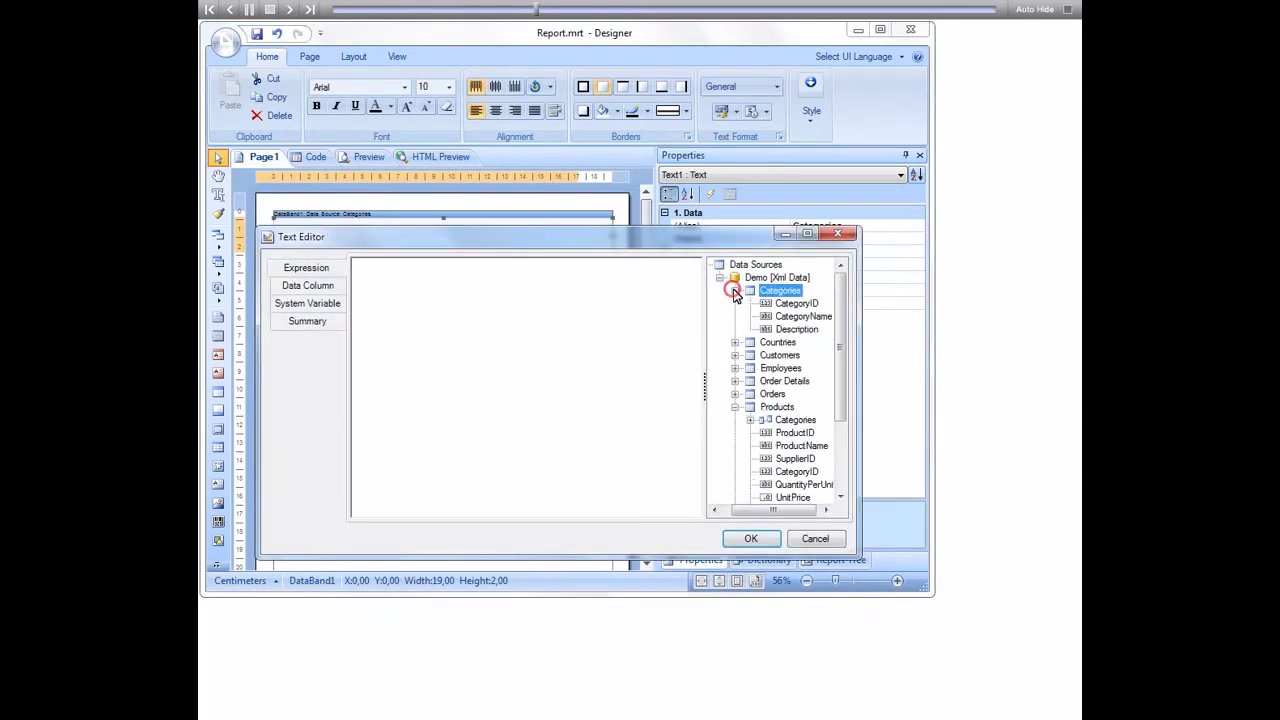
pyautogui.click(788, 316)
pyautogui.moveTo(620, 311); pyautogui.dragTo(622, 314)
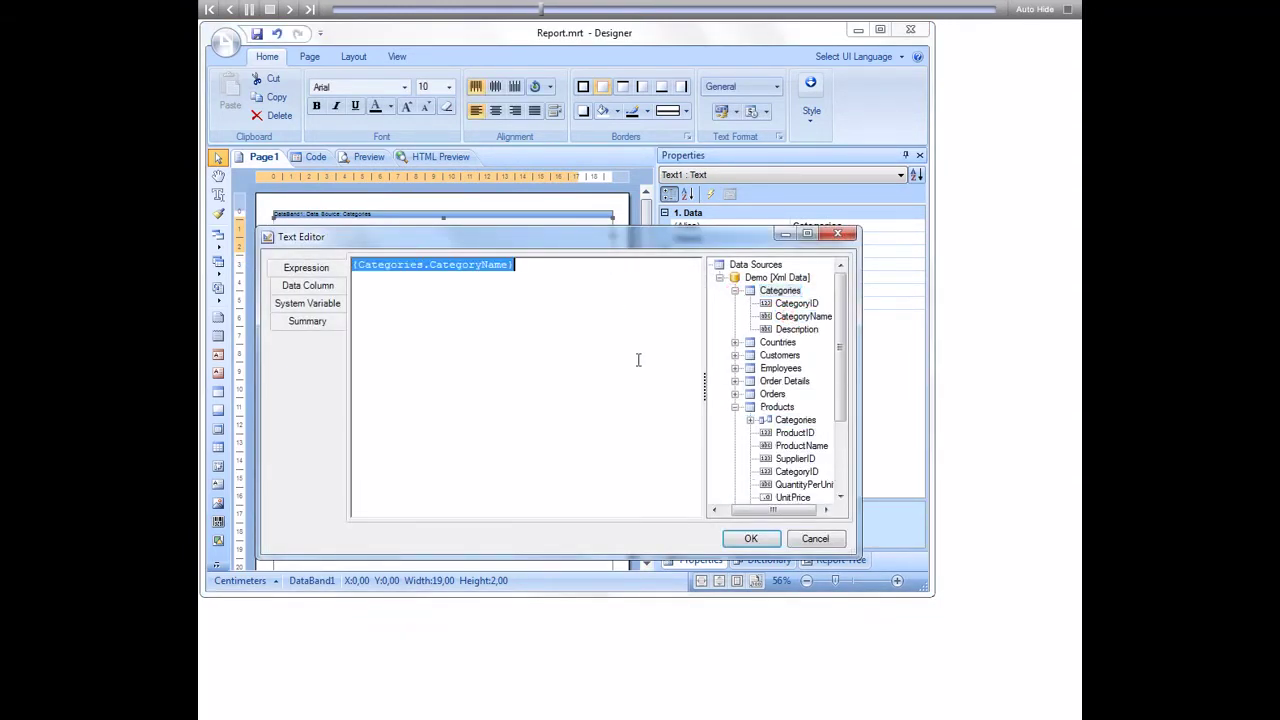
pyautogui.click(743, 539)
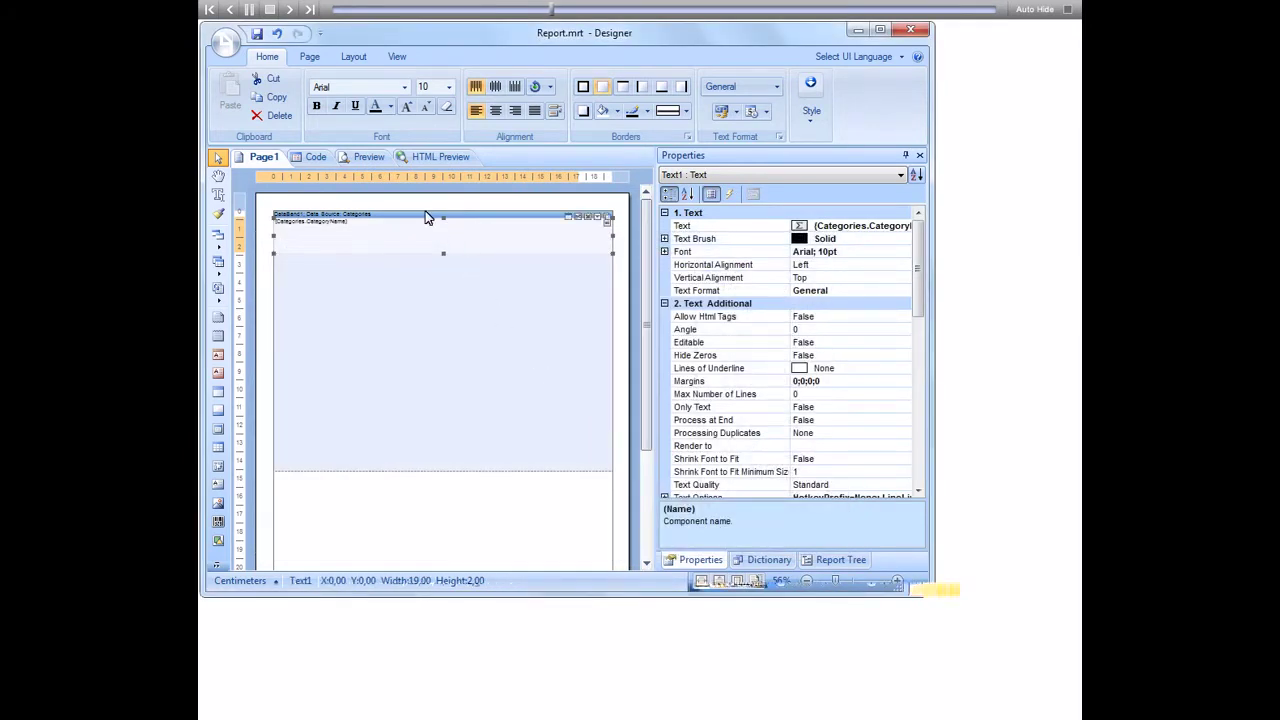
# - Set the category name text to font size 20 and center it vertically and horizontally
pyautogui.click(448, 88)
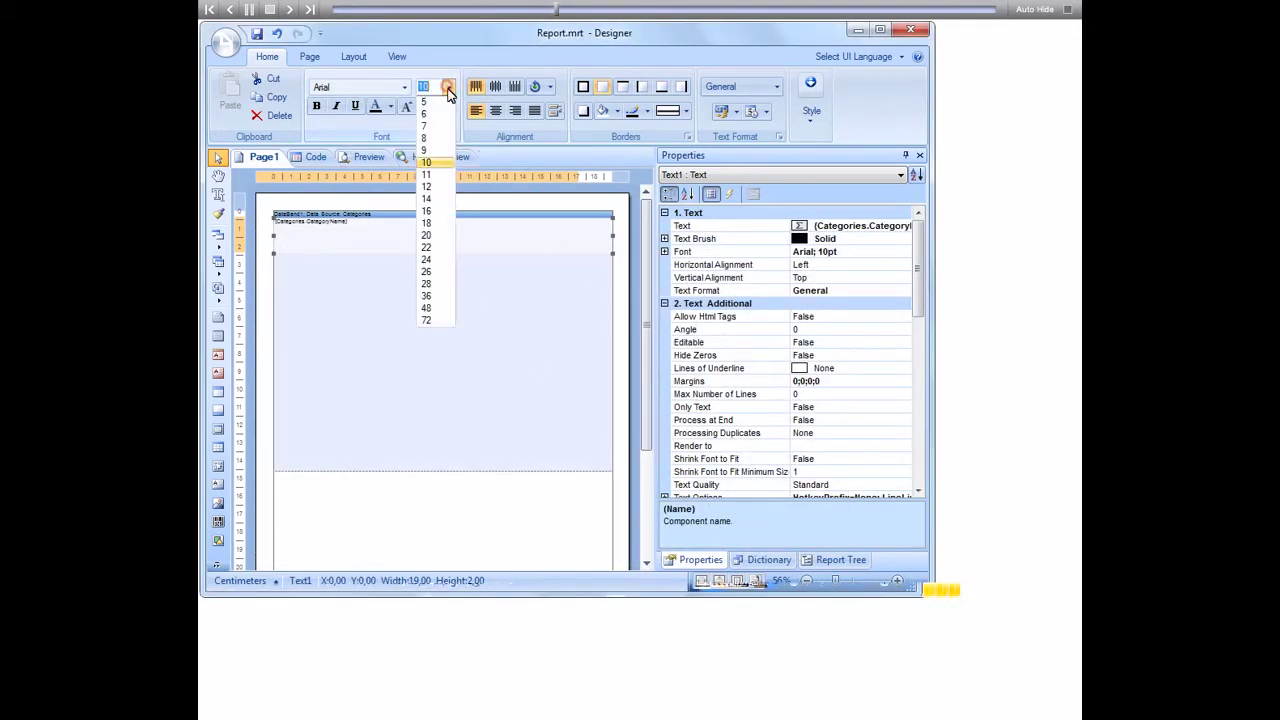
pyautogui.click(440, 235)
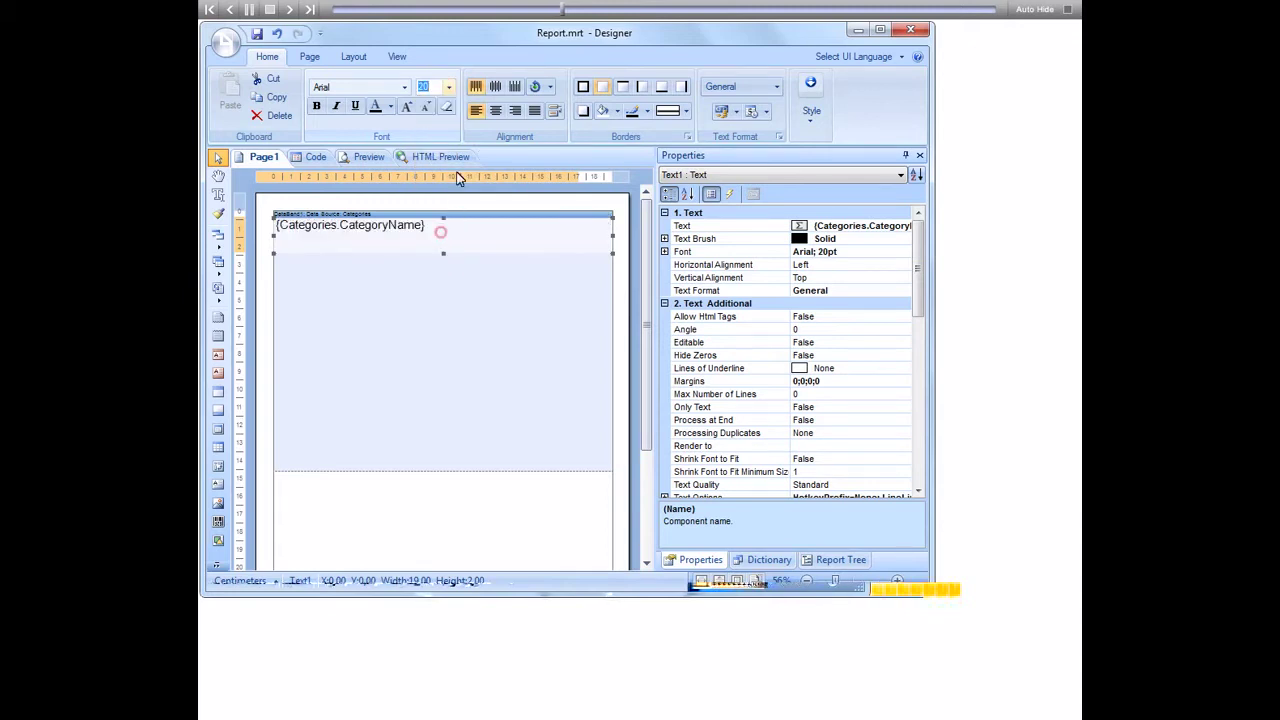
pyautogui.click(495, 87)
pyautogui.click(497, 111)
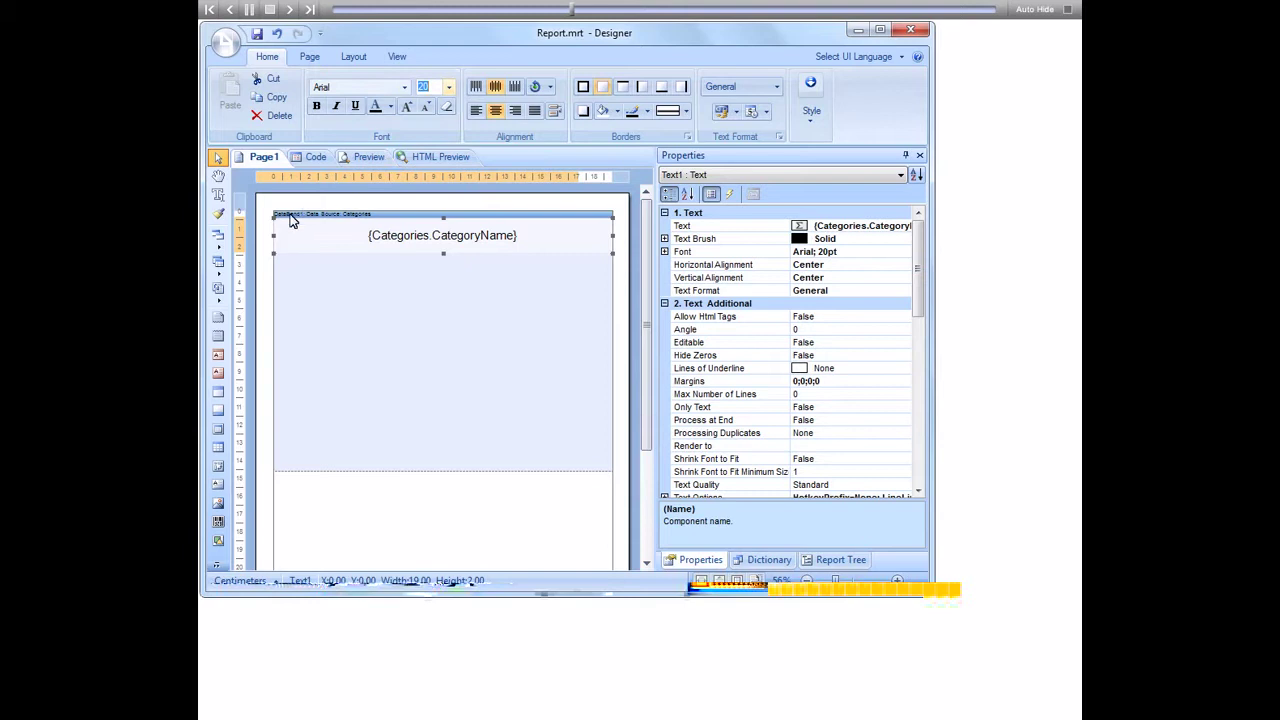
# - Draw a chart about 19 cm wide and 11.8 cm high below the category name, skipping the chart wizard
pyautogui.click(226, 286)
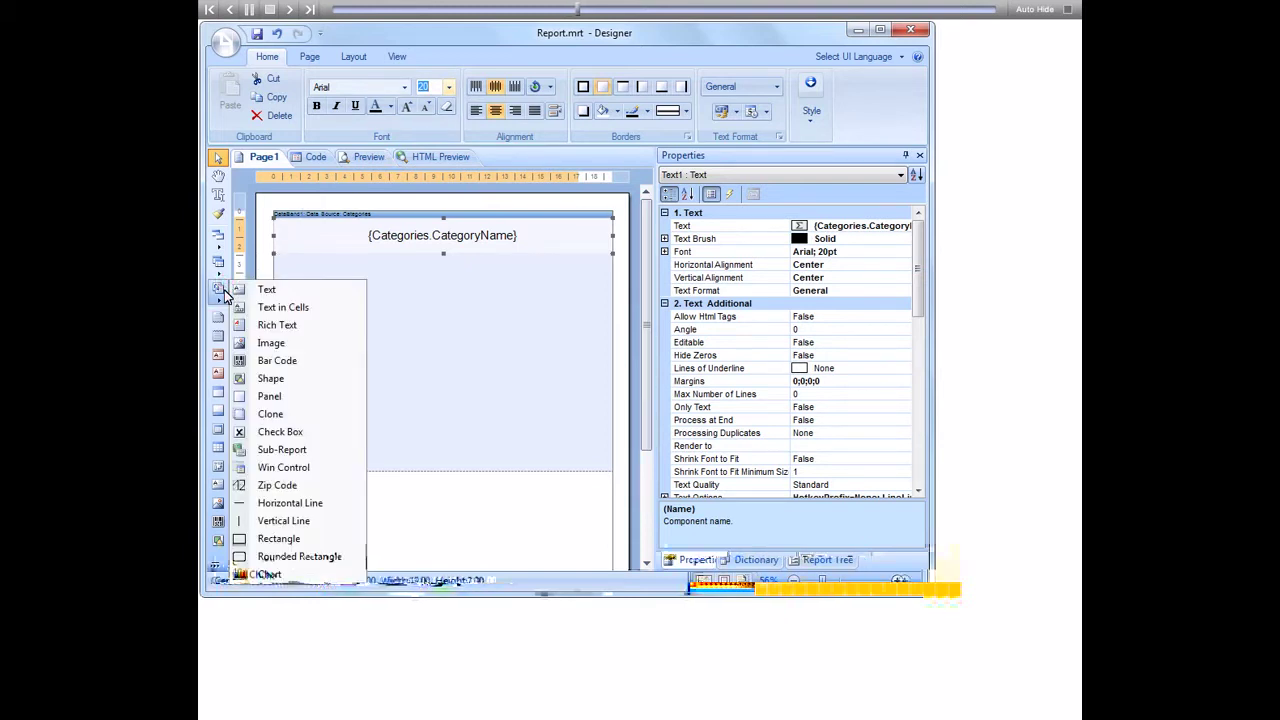
pyautogui.click(262, 558)
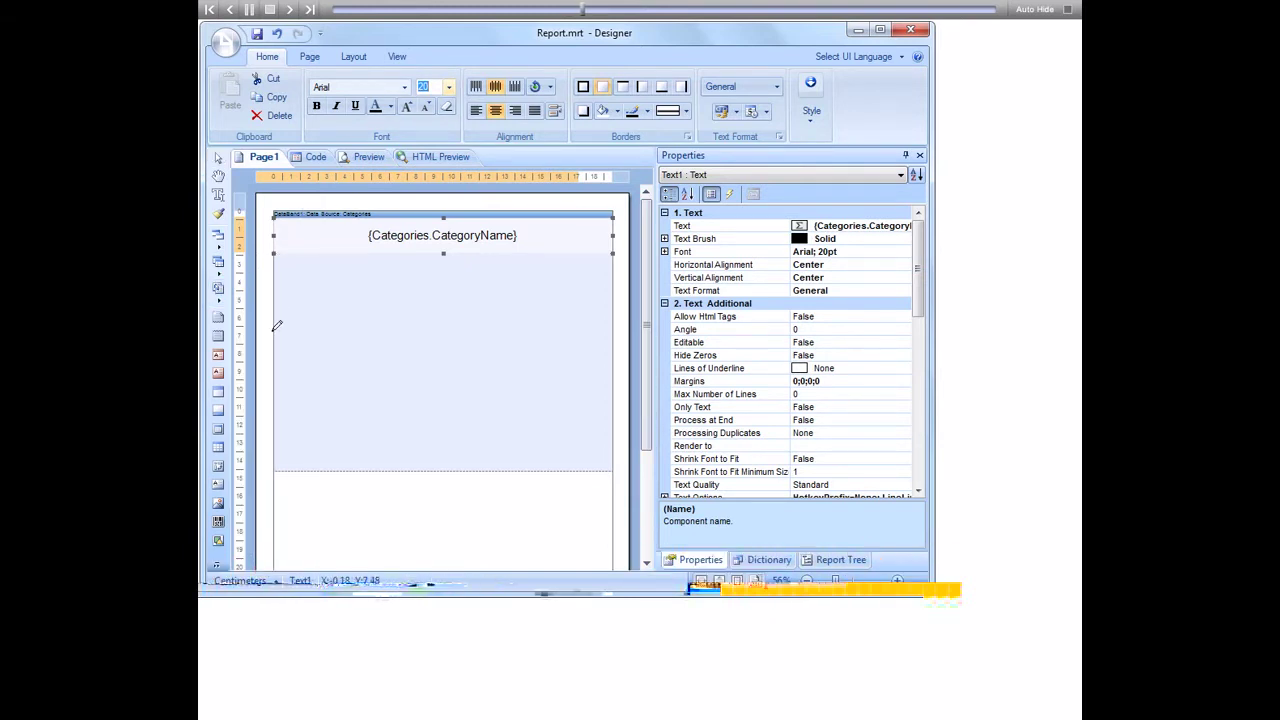
pyautogui.moveTo(277, 262)
pyautogui.mouseDown()
pyautogui.moveTo(391, 297)
pyautogui.moveTo(514, 386)
pyautogui.moveTo(582, 470)
pyautogui.moveTo(614, 471)
pyautogui.mouseUp()
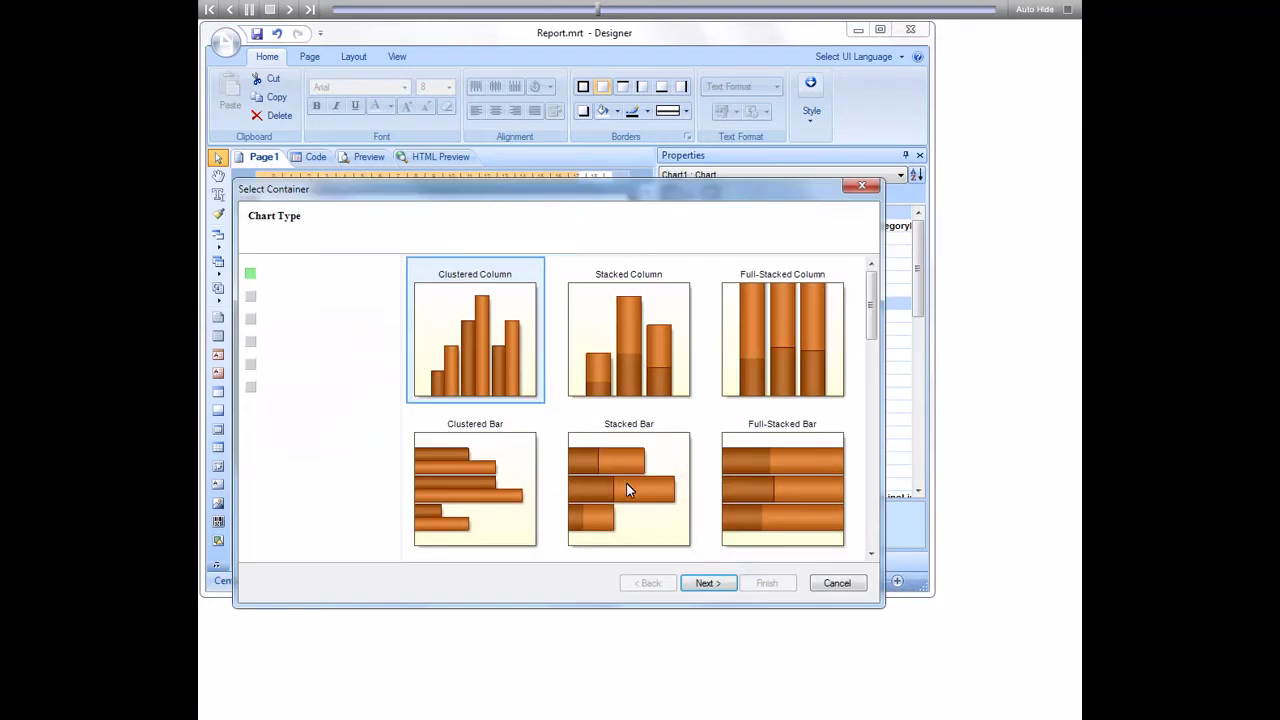
pyautogui.click(820, 584)
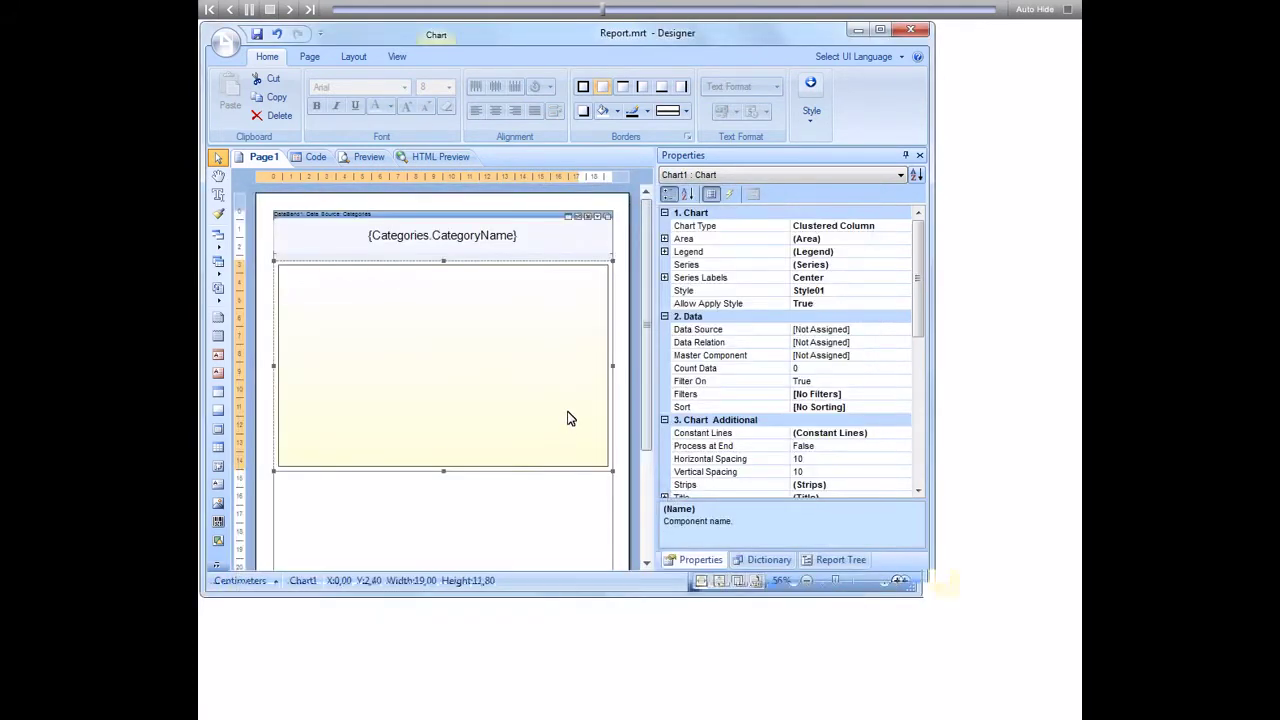
# - Assign Products as the chart's data source
pyautogui.click(757, 329)
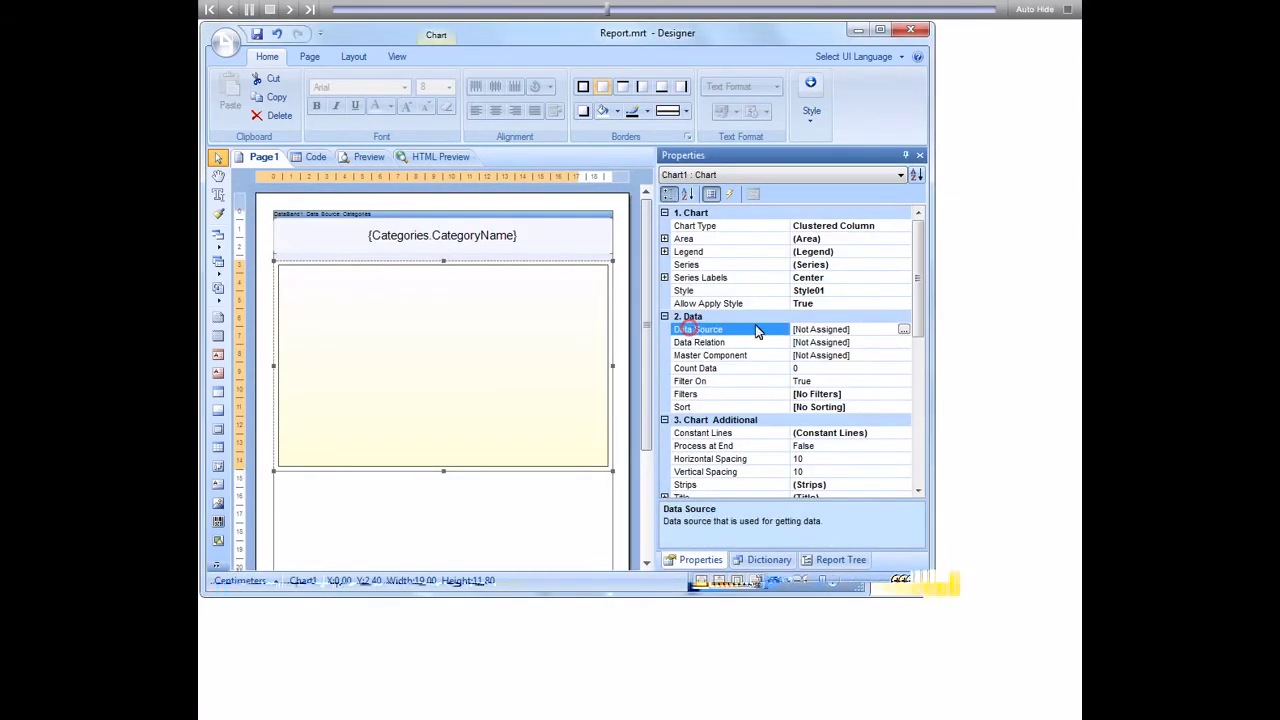
pyautogui.click(904, 330)
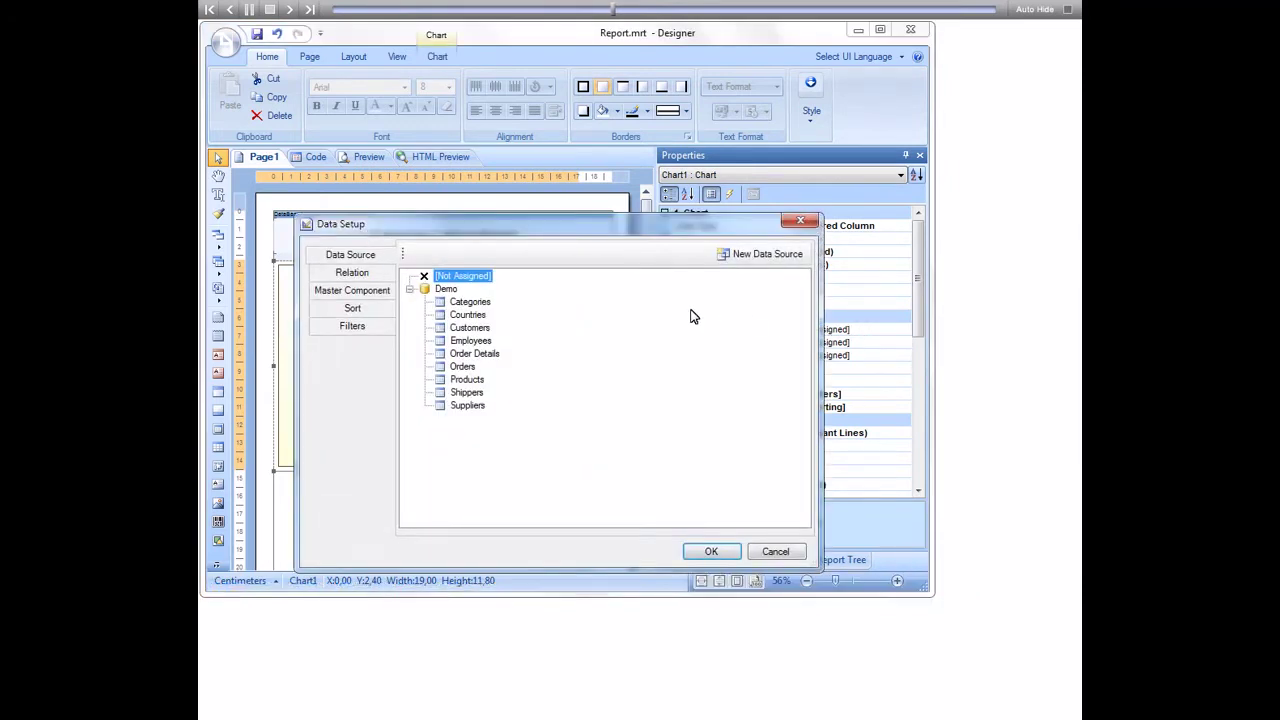
pyautogui.click(467, 380)
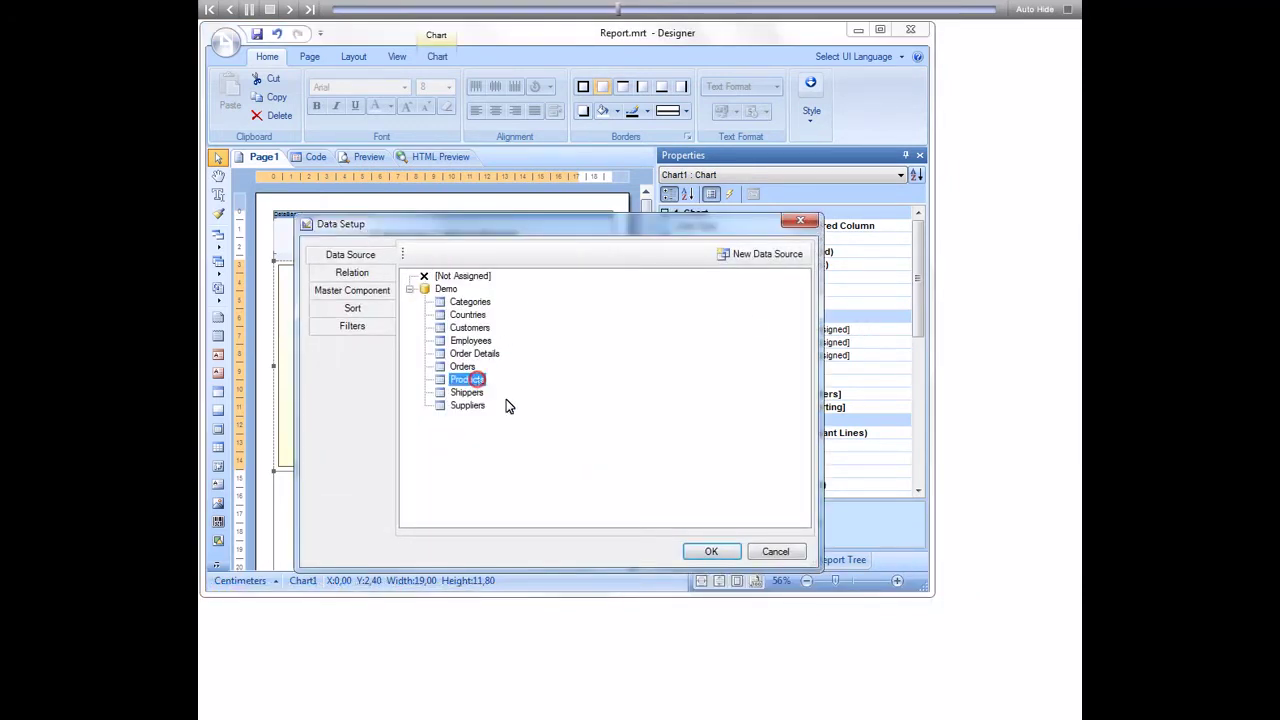
pyautogui.click(711, 553)
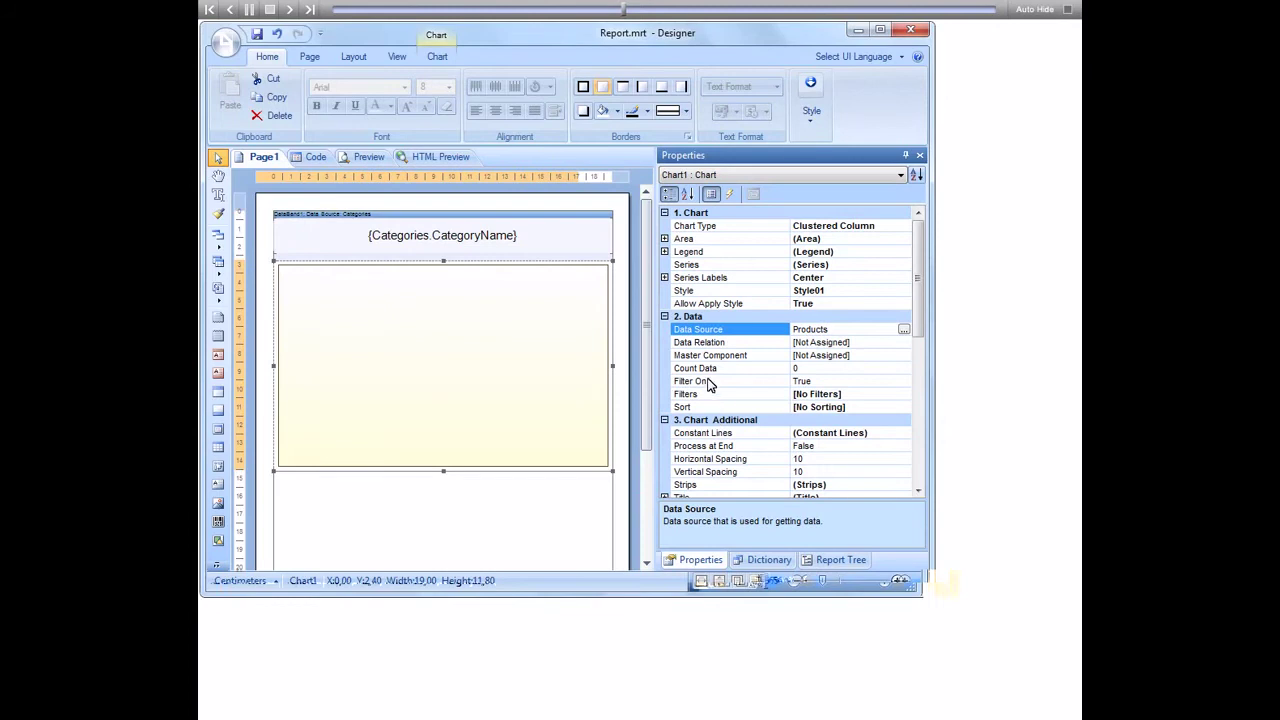
# - Set the chart's master component to DataBand1 and its data relation to Categories
pyautogui.click(708, 357)
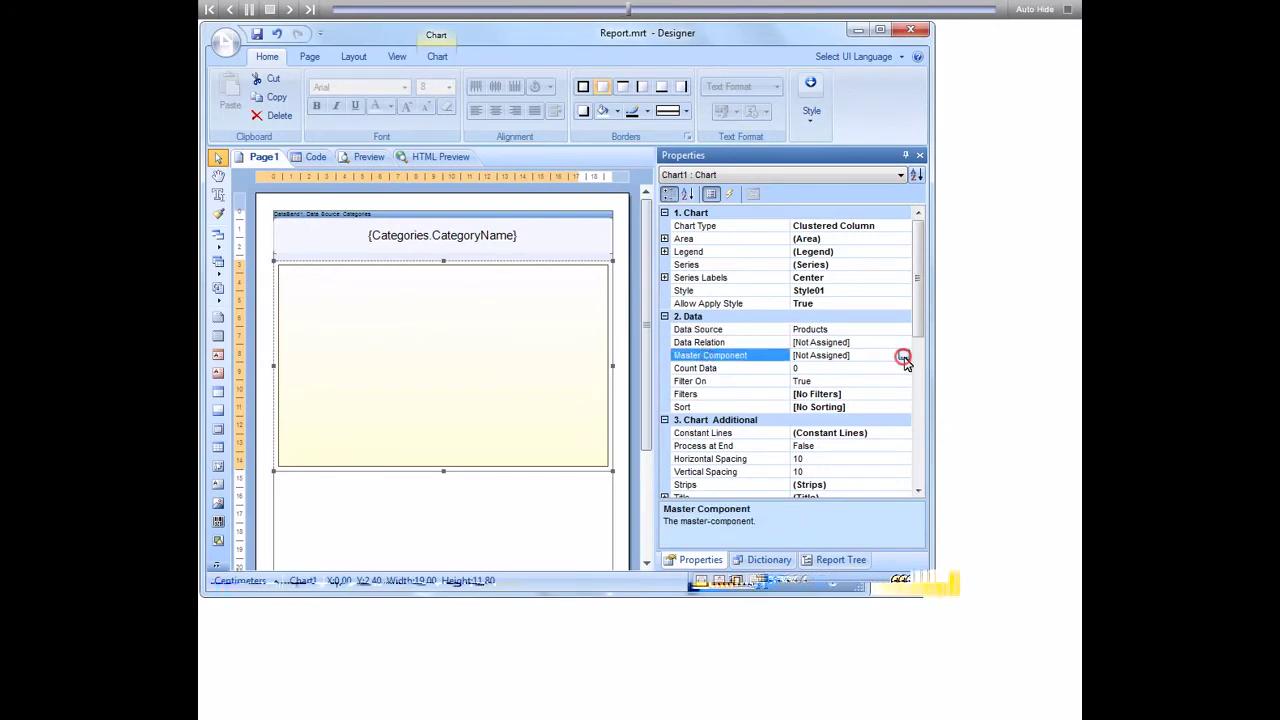
pyautogui.click(903, 357)
pyautogui.click(463, 266)
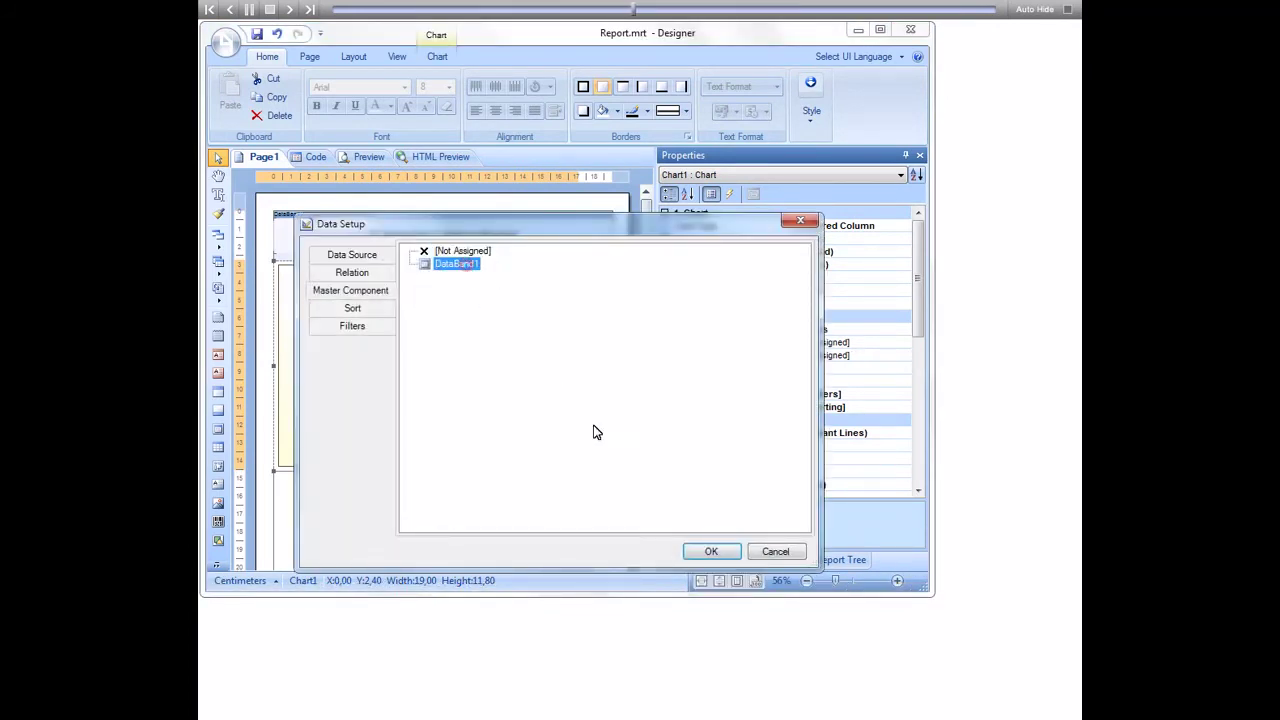
pyautogui.click(708, 551)
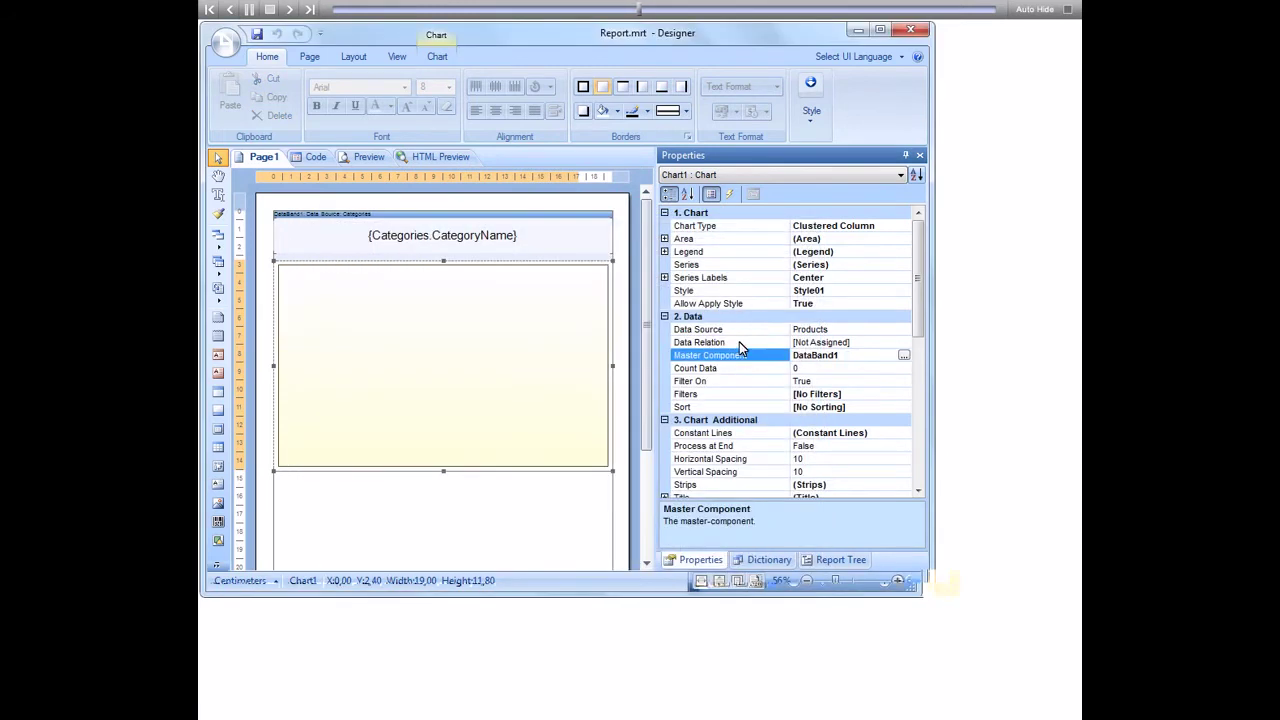
pyautogui.click(739, 342)
pyautogui.click(903, 342)
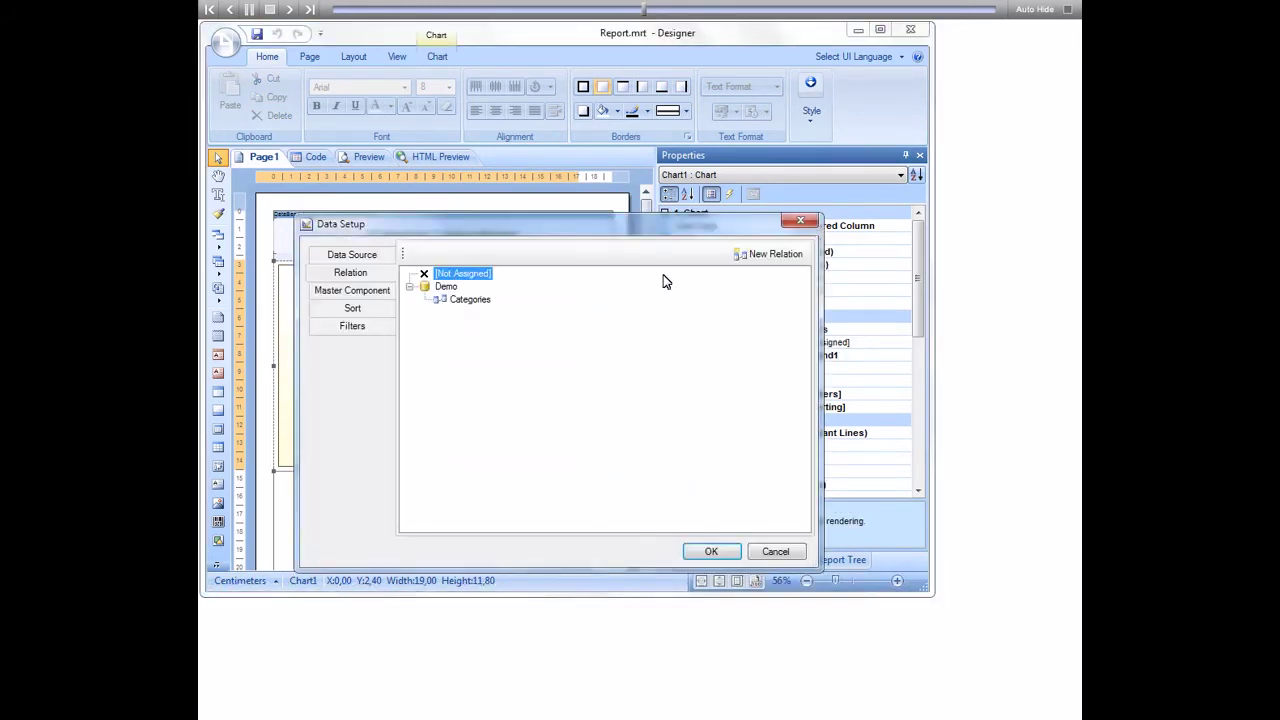
pyautogui.click(479, 300)
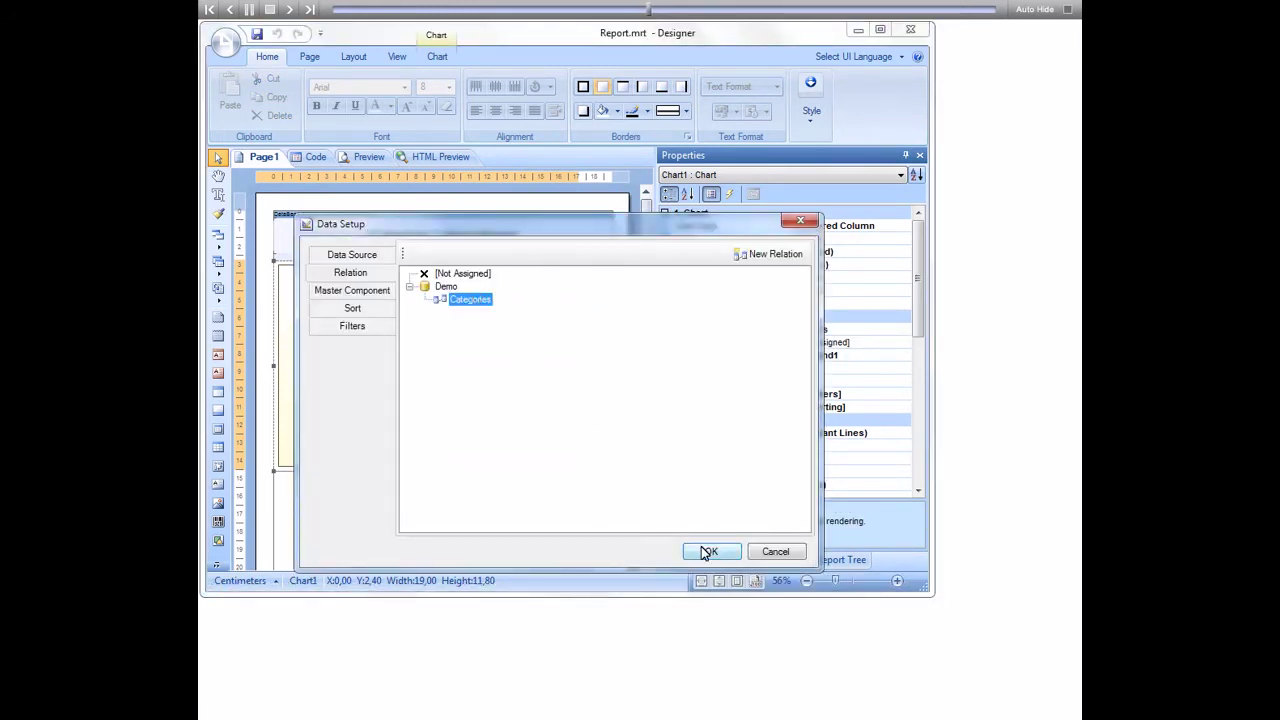
pyautogui.click(708, 551)
# - Open the chart's series editor and add a Clustered Column series
pyautogui.click(487, 343)
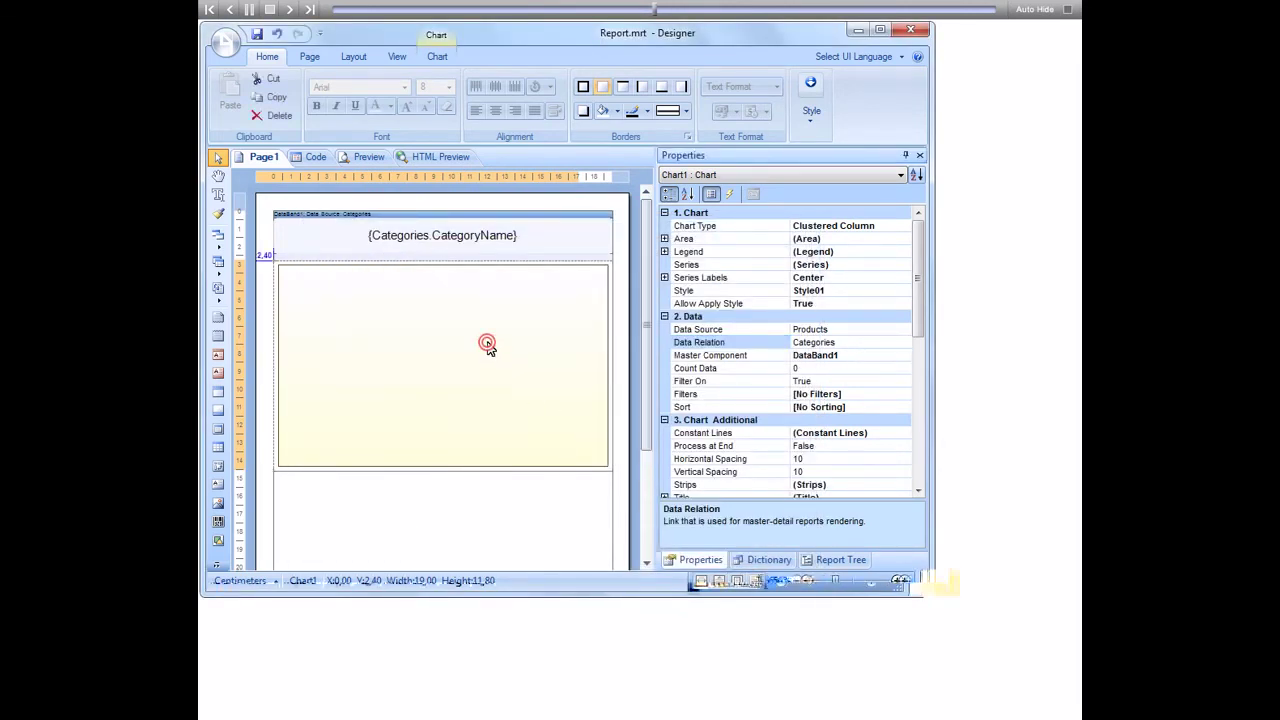
pyautogui.doubleClick(487, 343)
pyautogui.moveTo(510, 256); pyautogui.dragTo(526, 374)
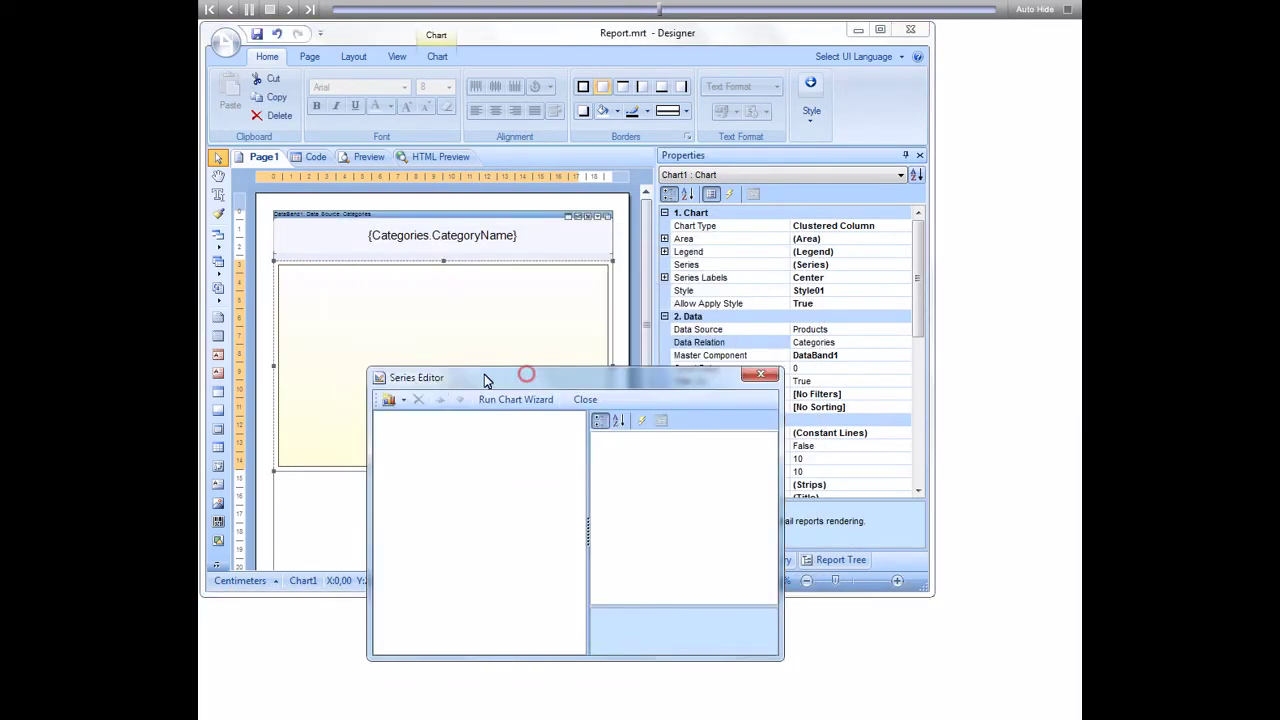
pyautogui.click(390, 399)
pyautogui.click(420, 418)
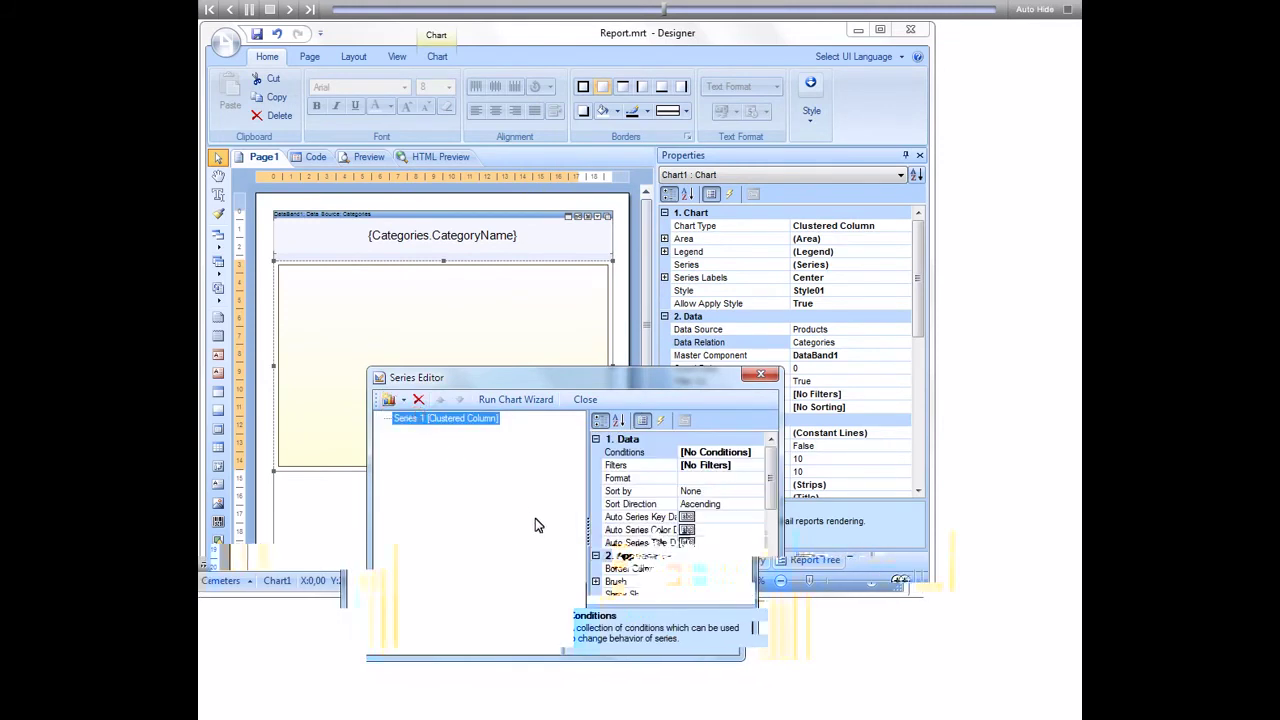
# - Set the series' argument data column to the ProductName field of the Products data source
pyautogui.moveTo(770, 490); pyautogui.dragTo(783, 585)
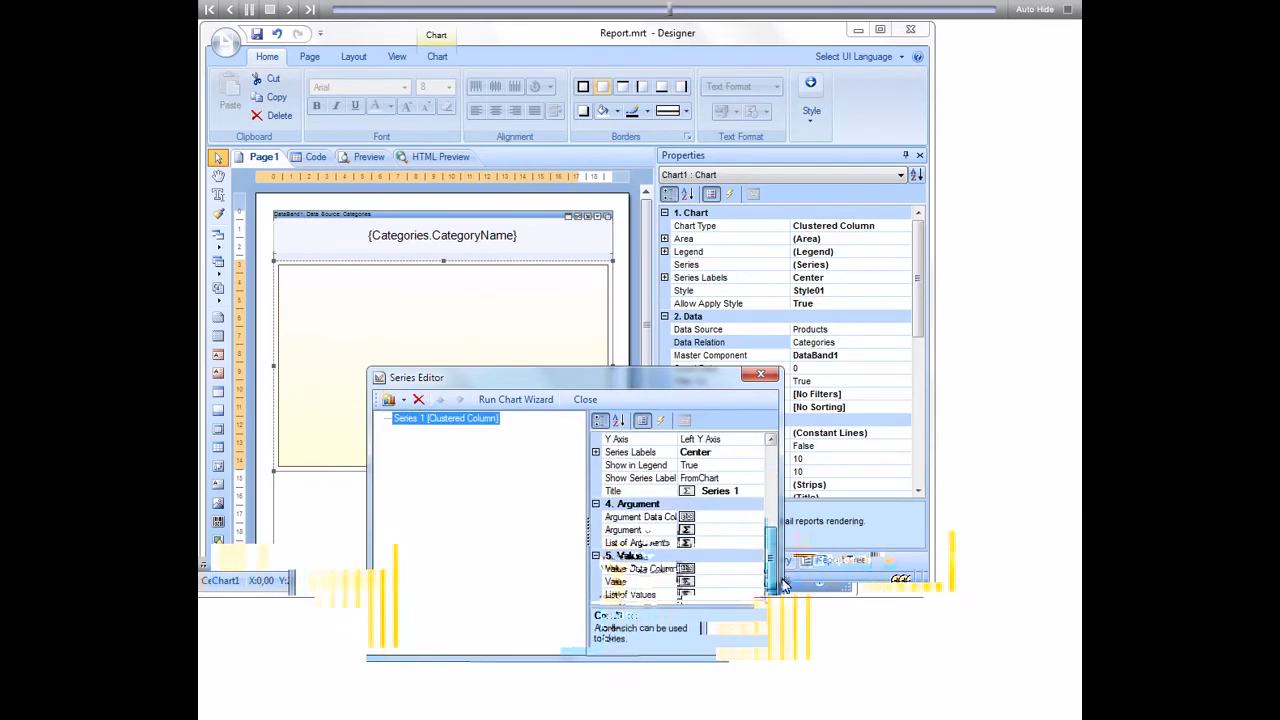
pyautogui.click(645, 517)
pyautogui.click(755, 519)
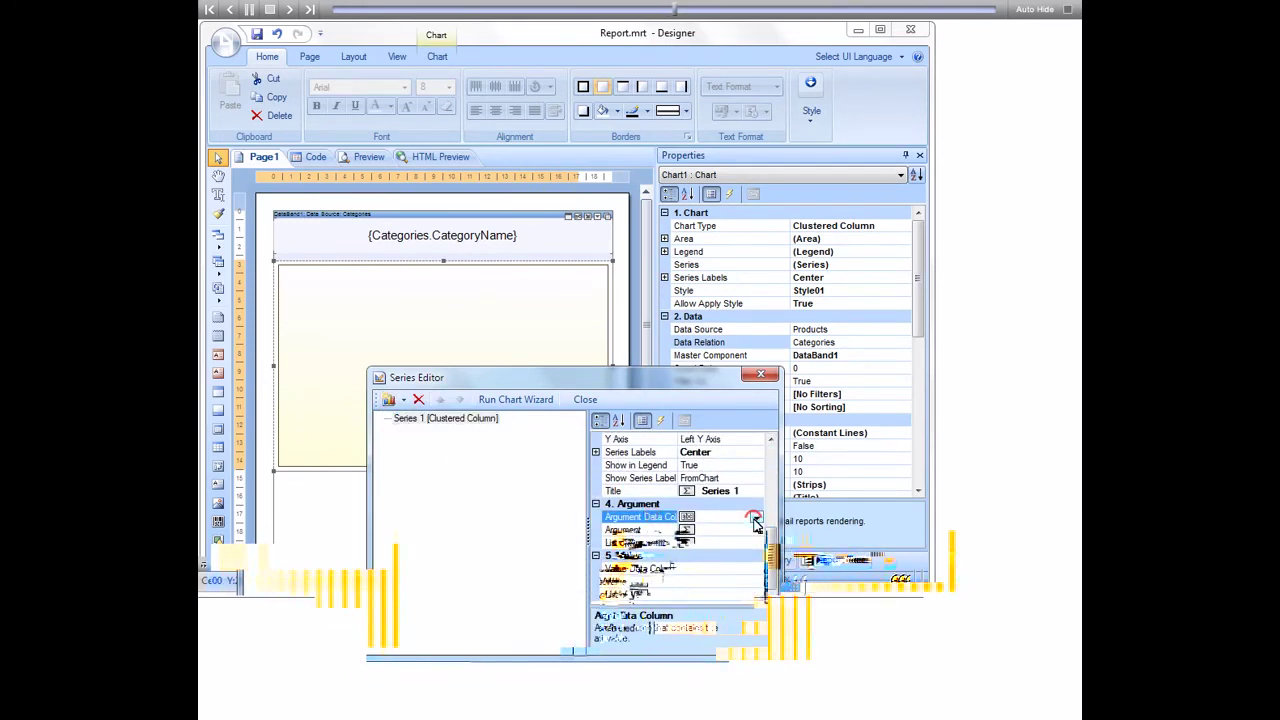
pyautogui.click(531, 202)
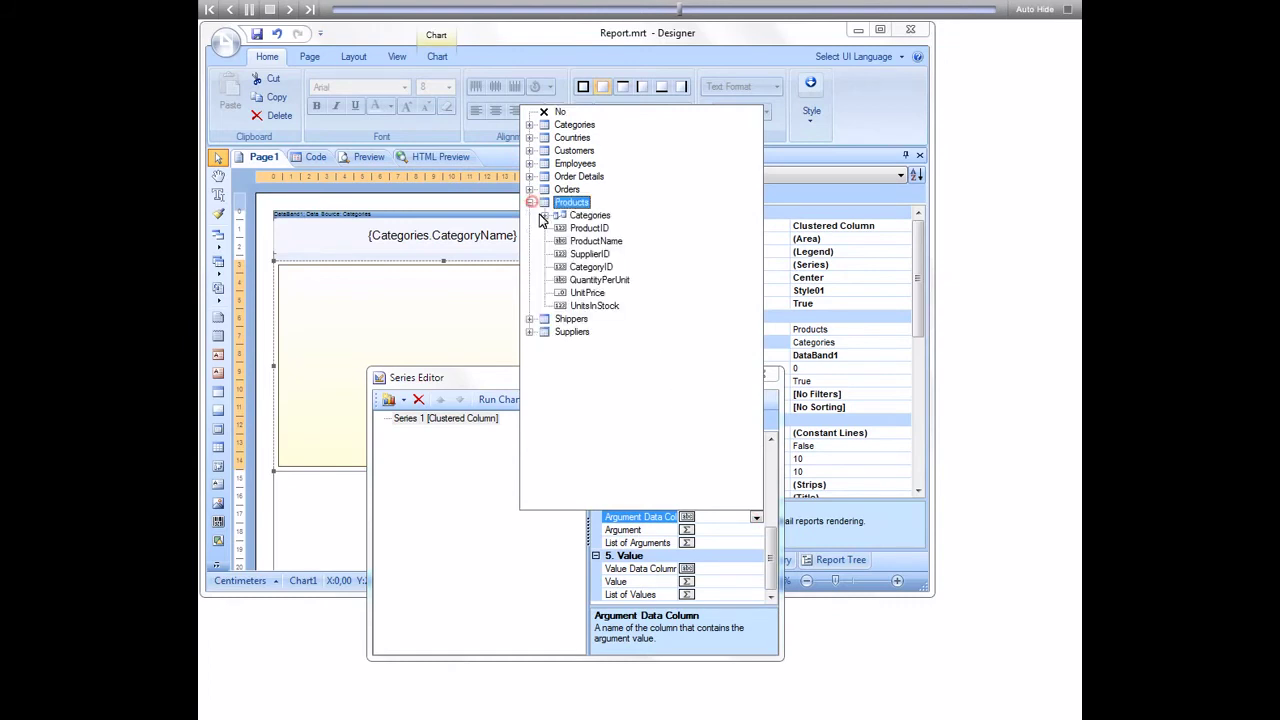
pyautogui.click(570, 244)
# - Set the series' value data column to the UnitPrice field of Products and close the series editor
pyautogui.click(620, 568)
pyautogui.click(756, 568)
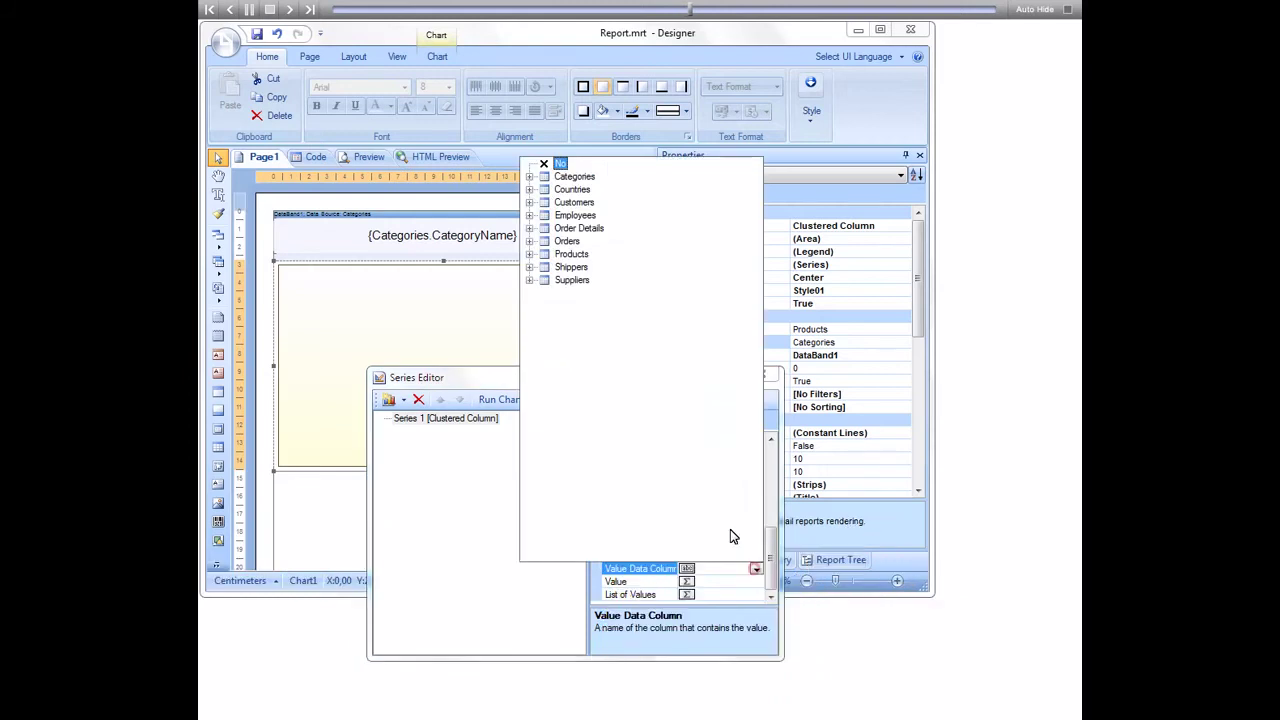
pyautogui.click(530, 255)
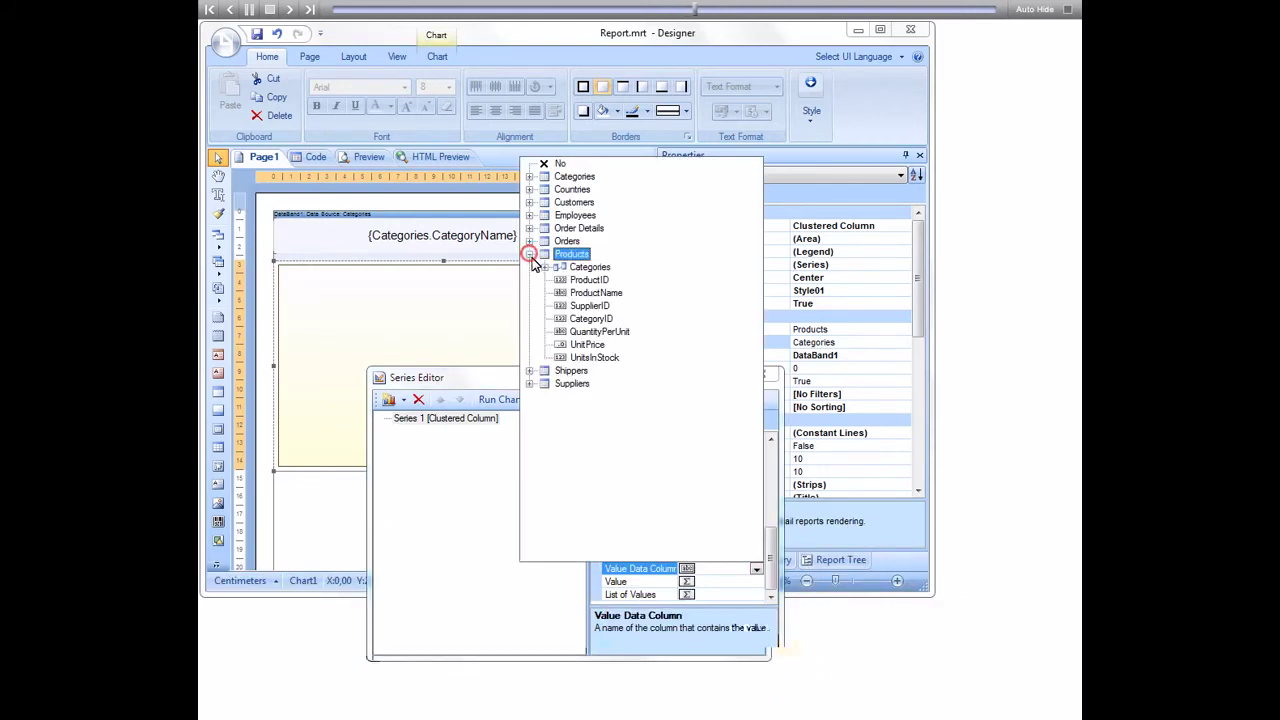
pyautogui.click(587, 344)
pyautogui.click(590, 400)
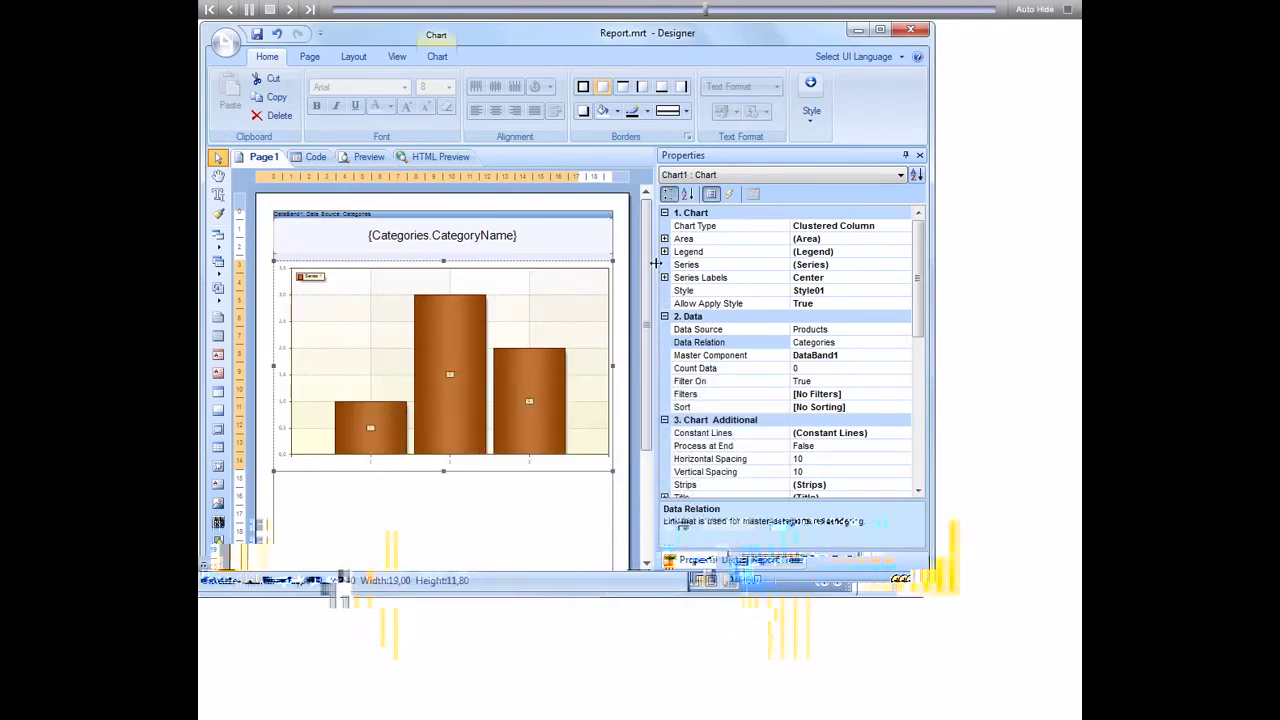
# - Rotate the labels of the chart's X axis to an angle of 45
pyautogui.click(664, 239)
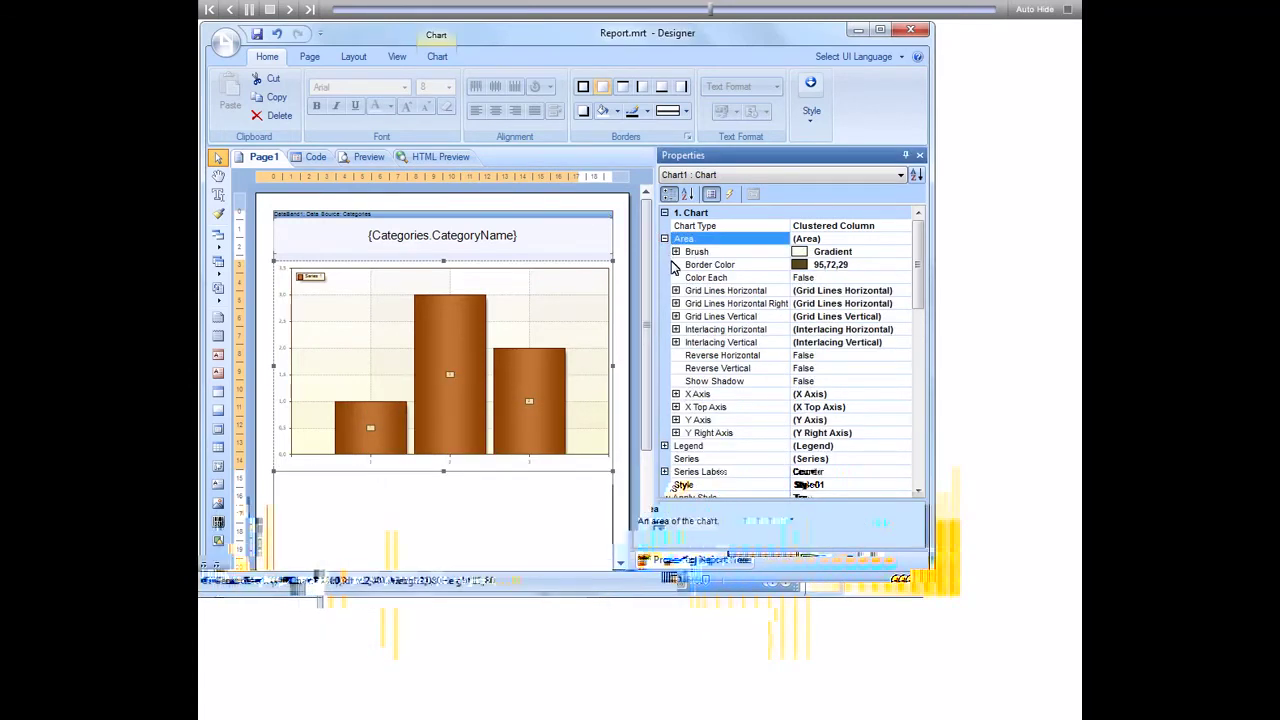
pyautogui.click(677, 394)
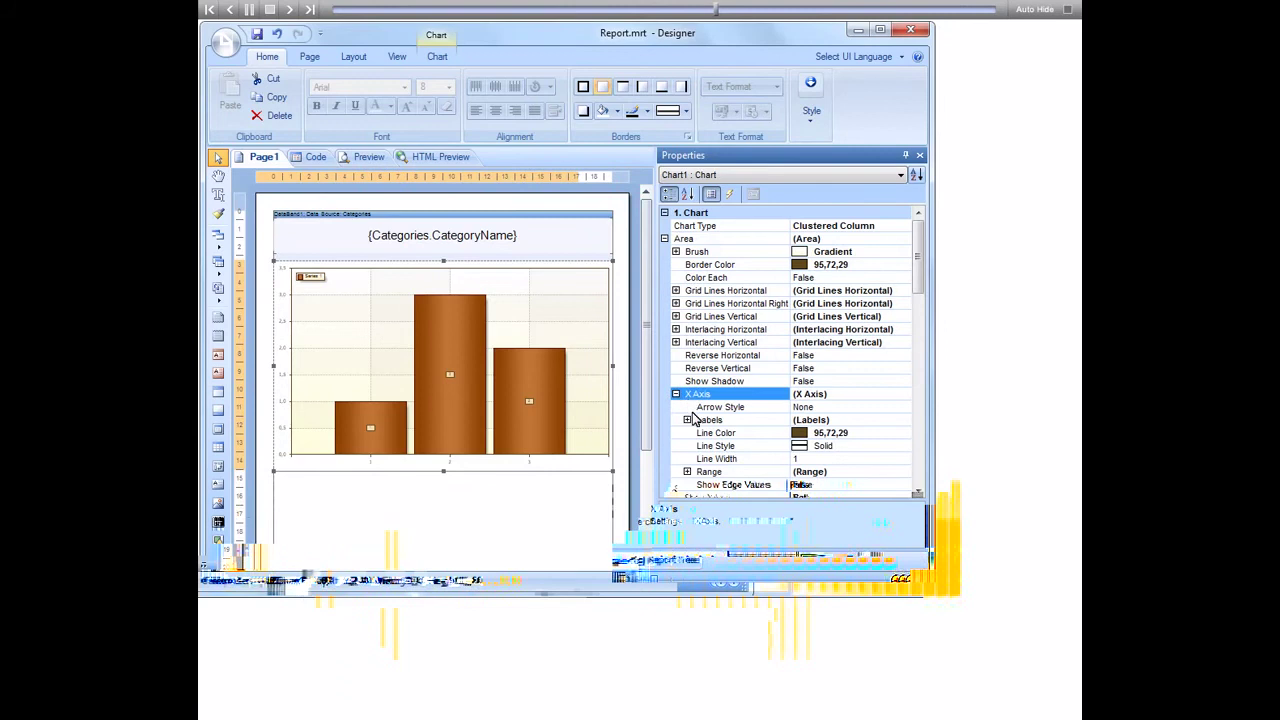
pyautogui.click(687, 420)
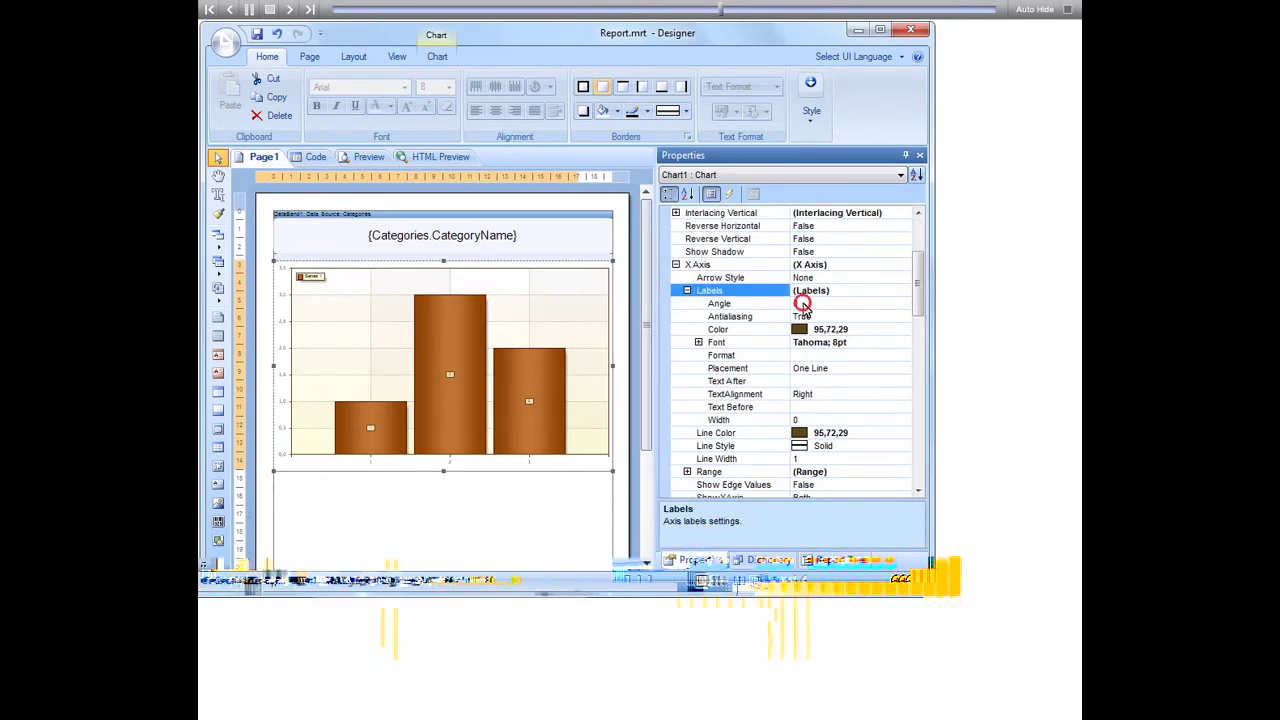
pyautogui.click(803, 303)
pyautogui.write('45')
pyautogui.press('Return')
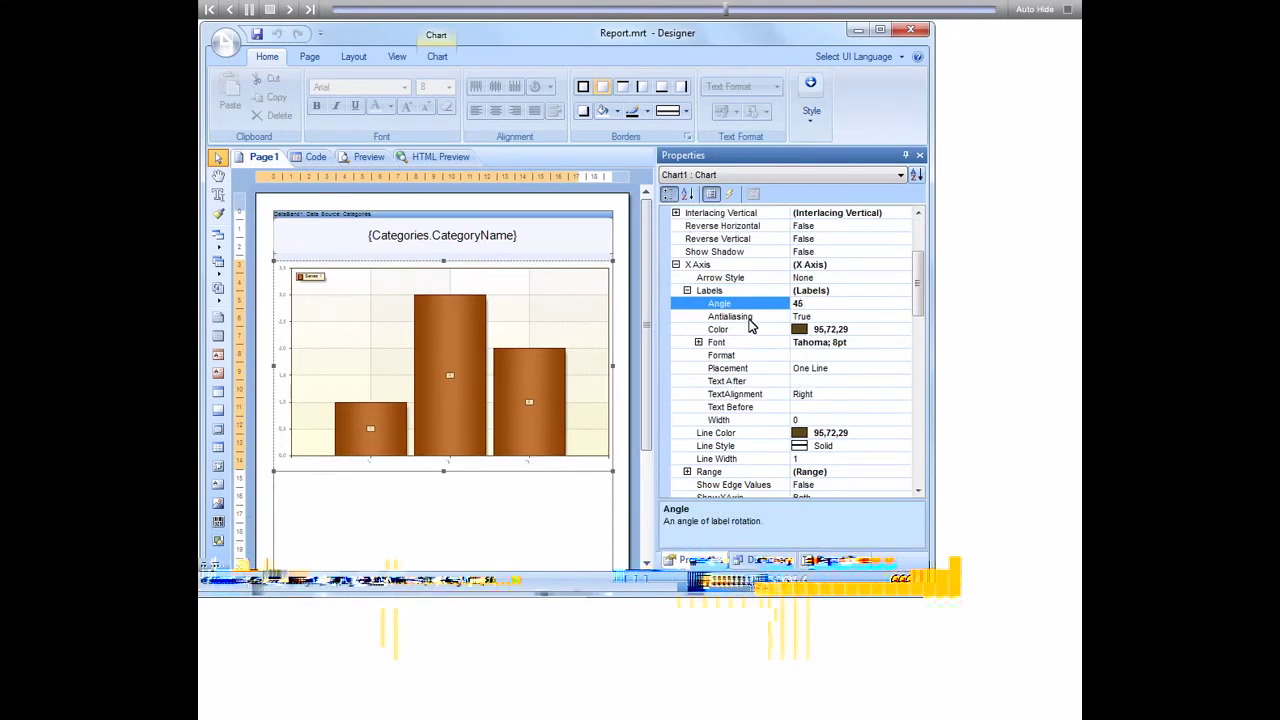
# - Set the font size of the chart's X axis labels to 12
pyautogui.click(698, 343)
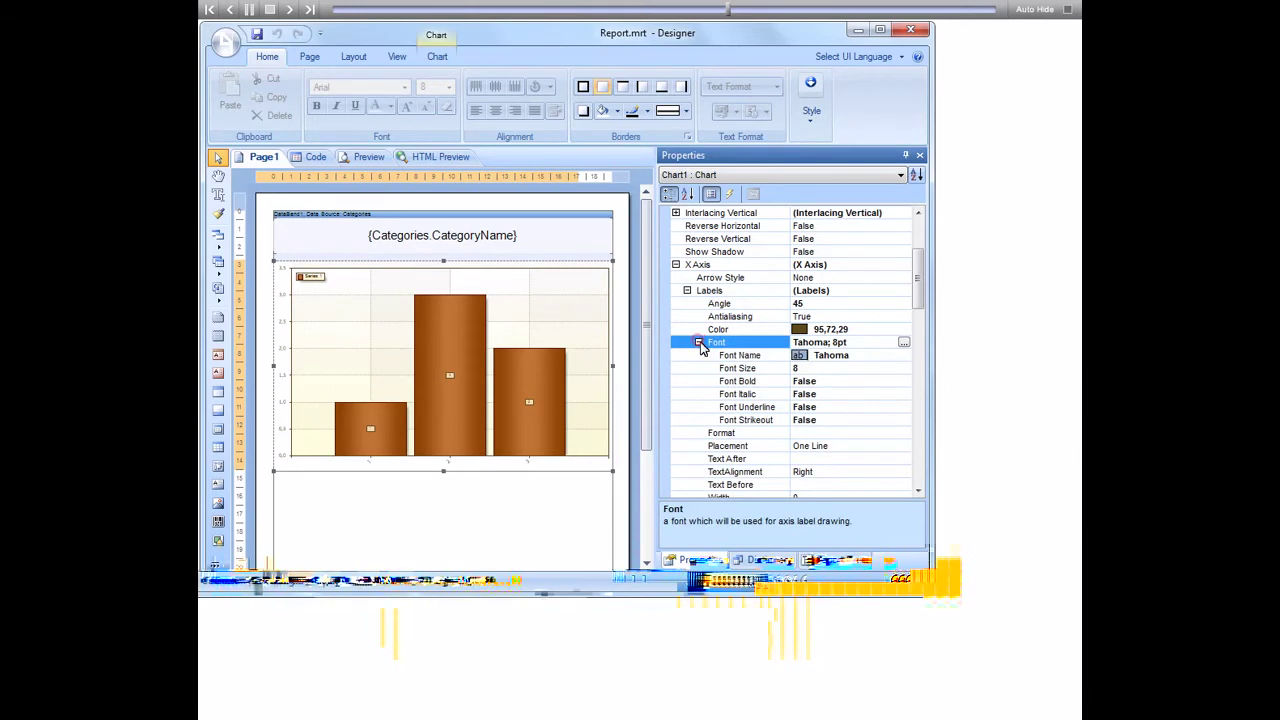
pyautogui.click(806, 368)
pyautogui.press('BackSpace')
pyautogui.write('12')
pyautogui.press('Return')
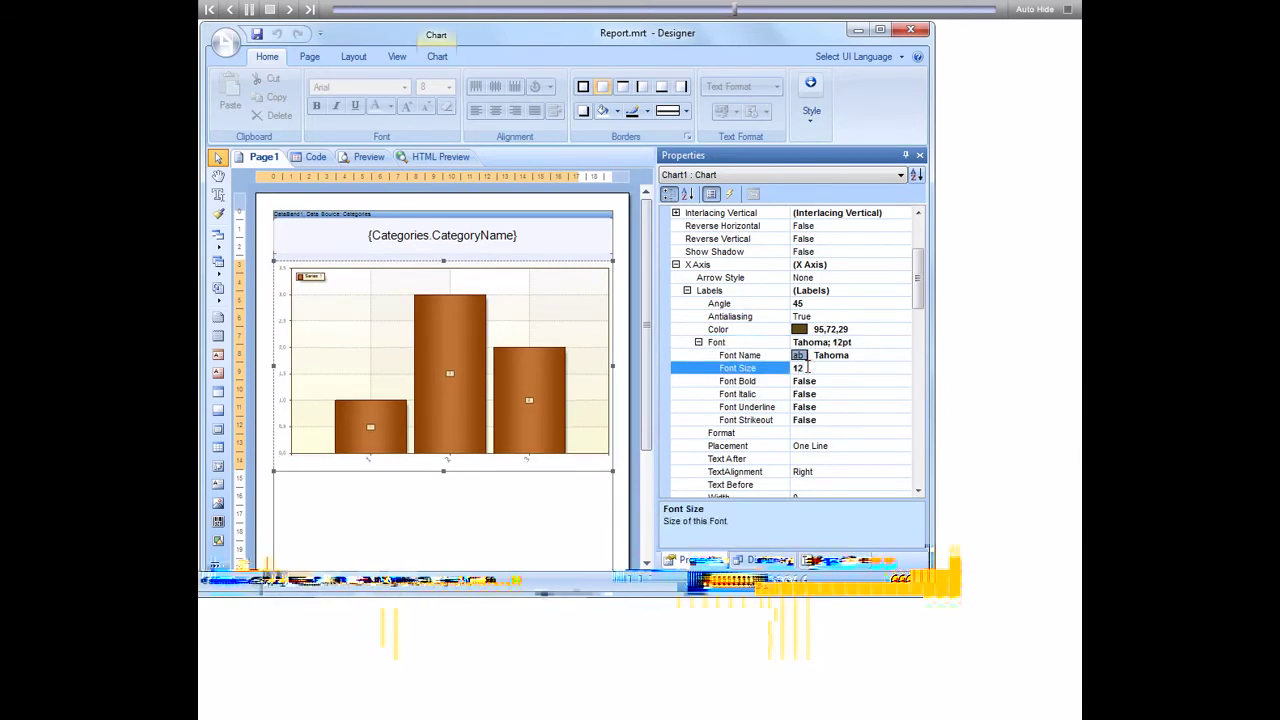
pyautogui.click(688, 291)
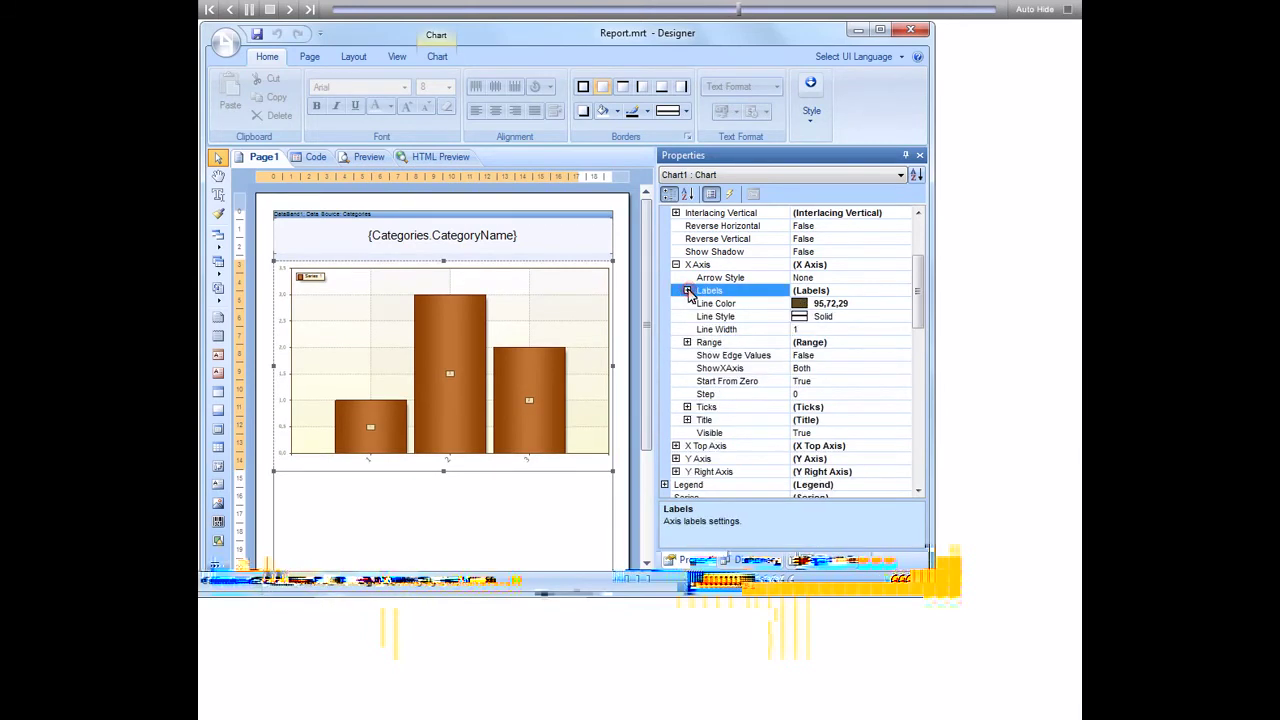
# - Set the font size of the chart's Y axis labels to 12 and collapse the chart's area properties
pyautogui.click(676, 458)
pyautogui.click(687, 485)
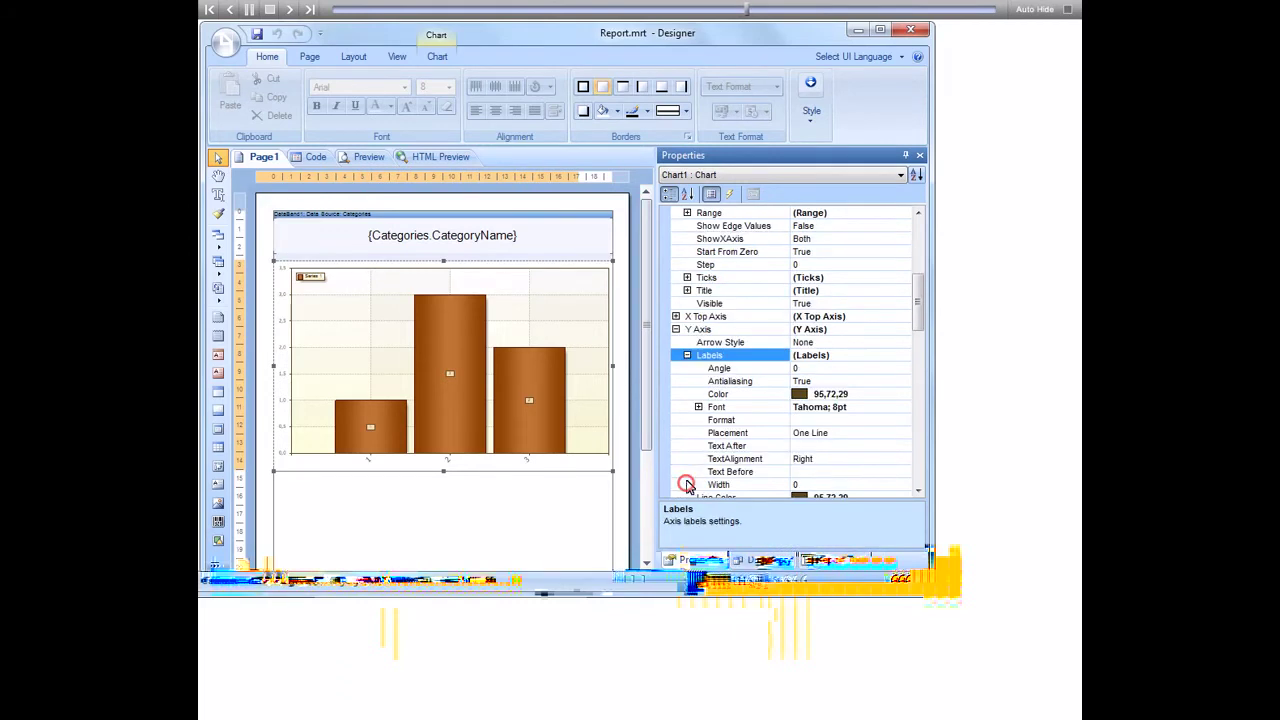
pyautogui.click(698, 407)
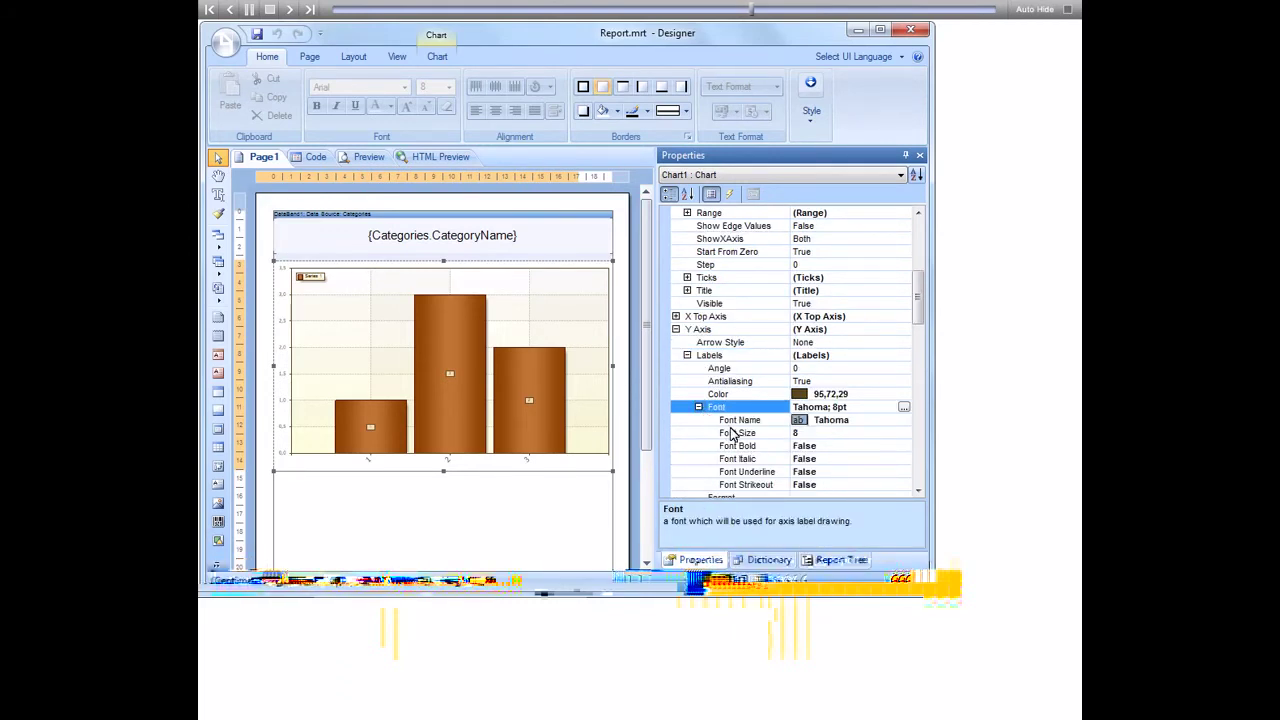
pyautogui.click(775, 435)
pyautogui.write('12')
pyautogui.press('Return')
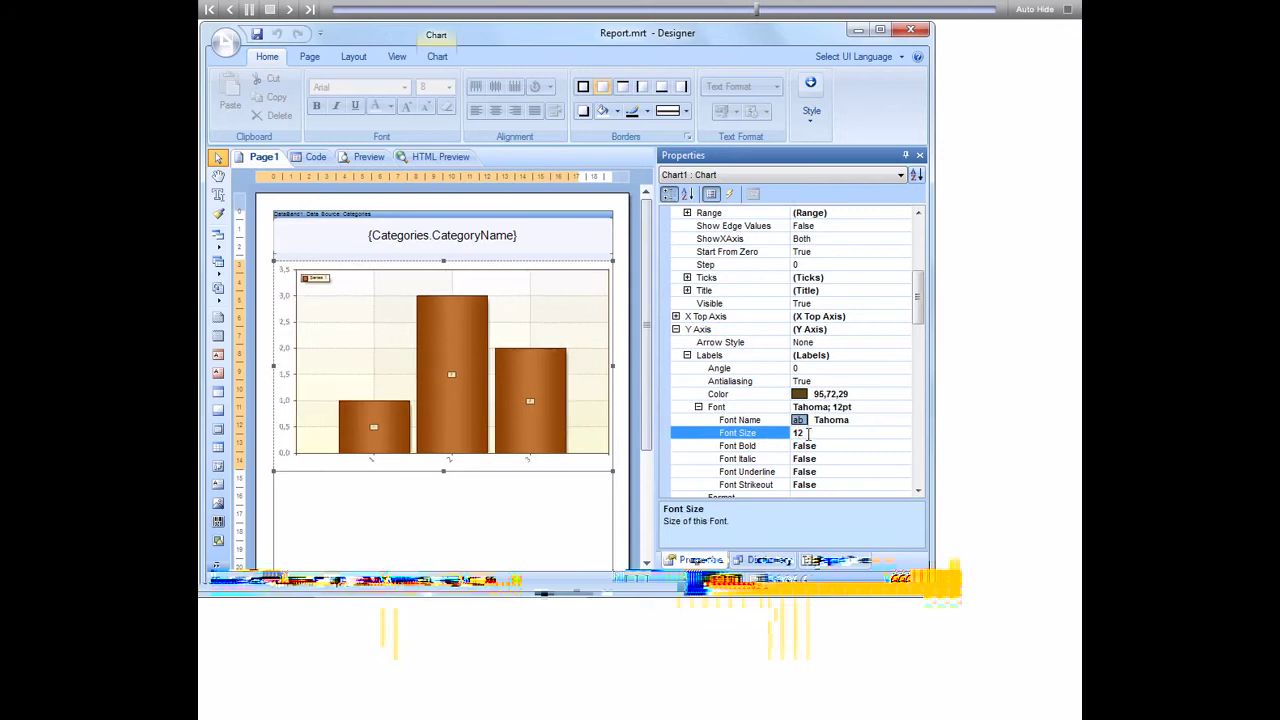
pyautogui.scroll(4, 706, 362)
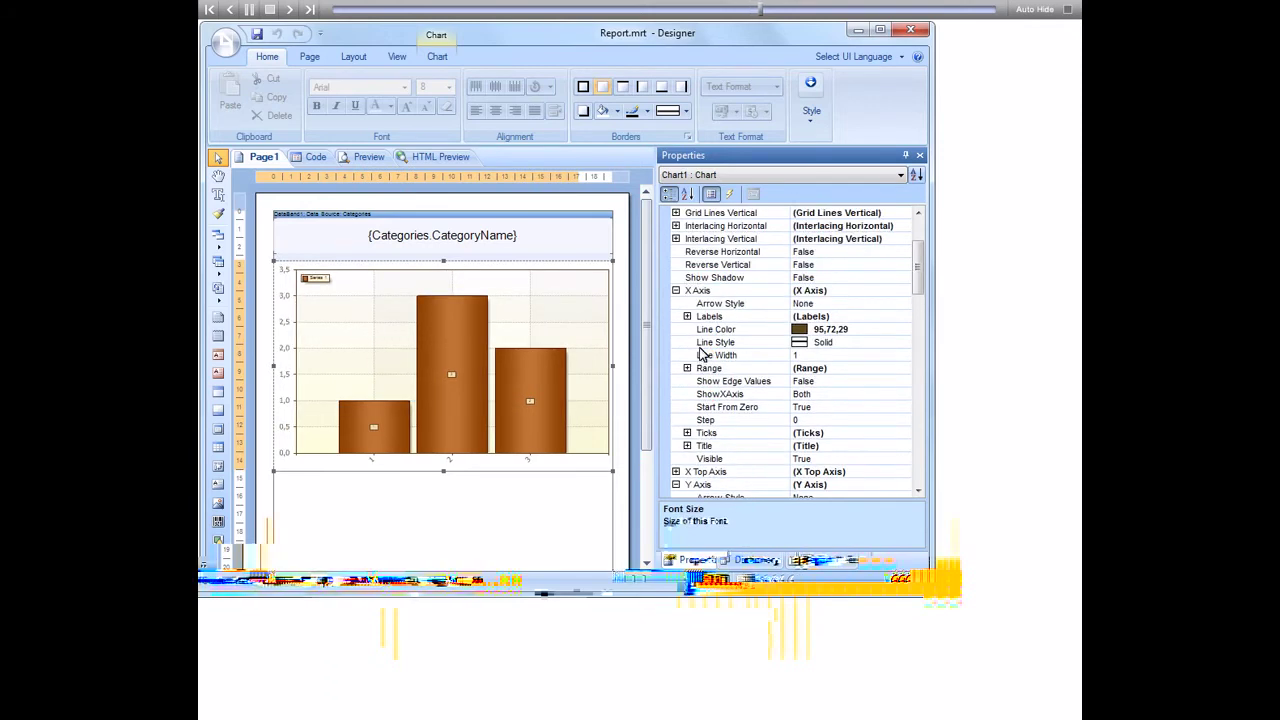
pyautogui.click(676, 290)
pyautogui.scroll(3, 680, 254)
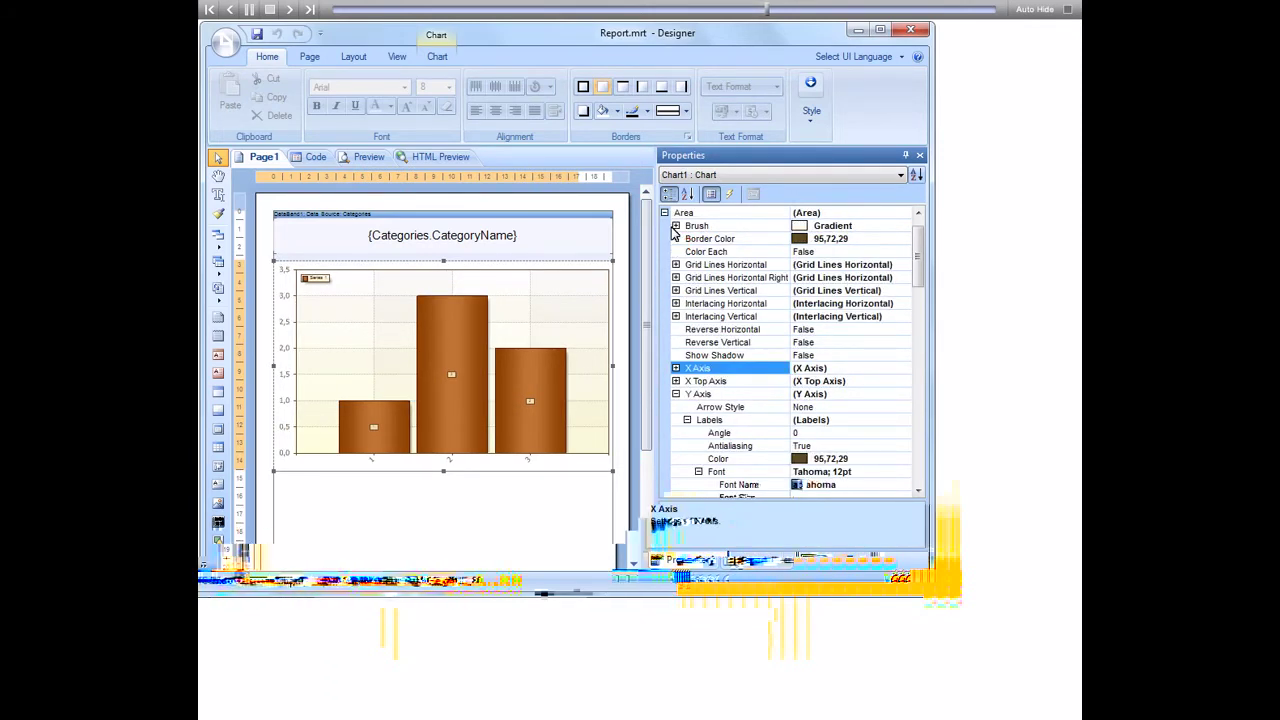
pyautogui.click(664, 213)
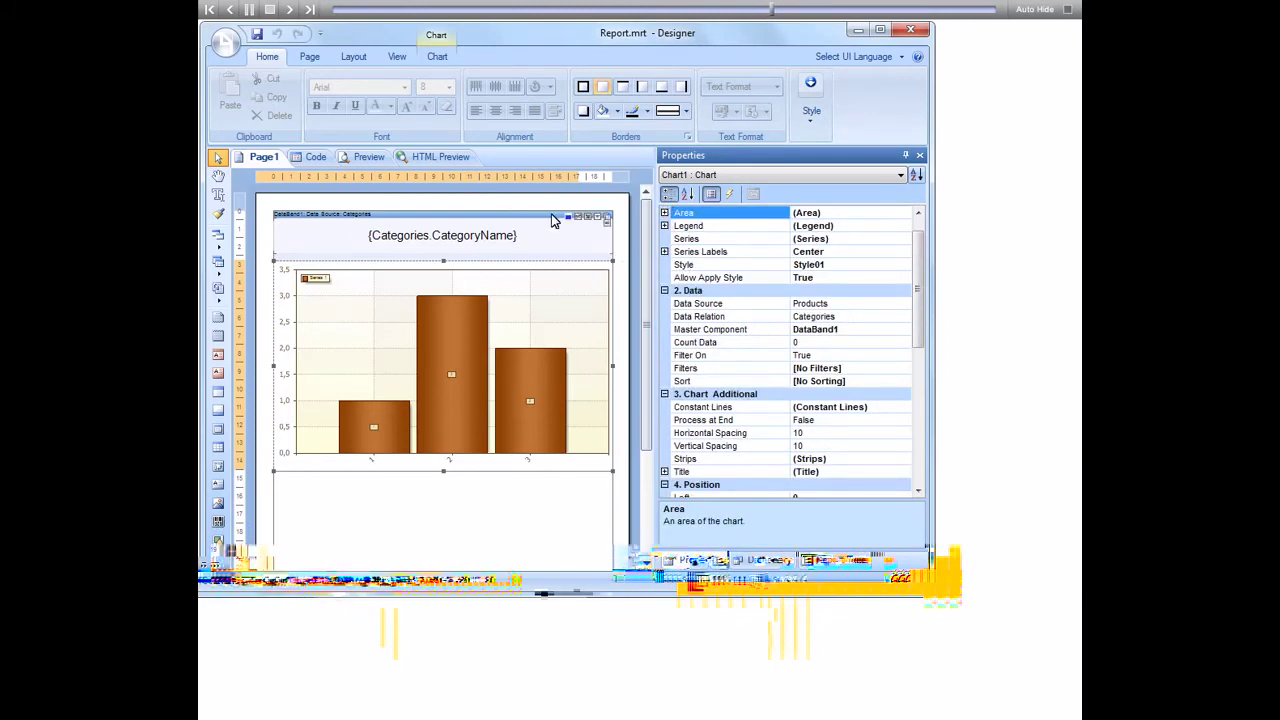
# - Preview the report, look through the category charts to the last page, and return to the page design
pyautogui.click(368, 160)
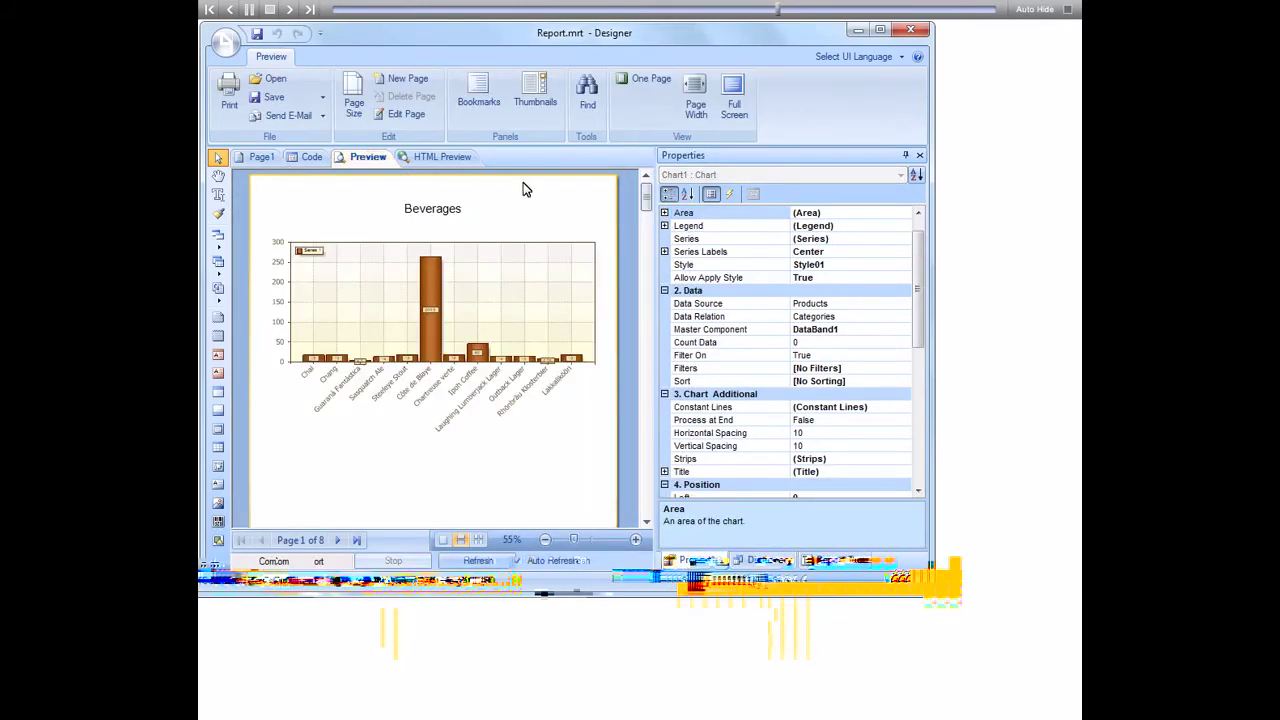
pyautogui.moveTo(645, 192)
pyautogui.mouseDown()
pyautogui.moveTo(656, 316)
pyautogui.moveTo(644, 494)
pyautogui.mouseUp()
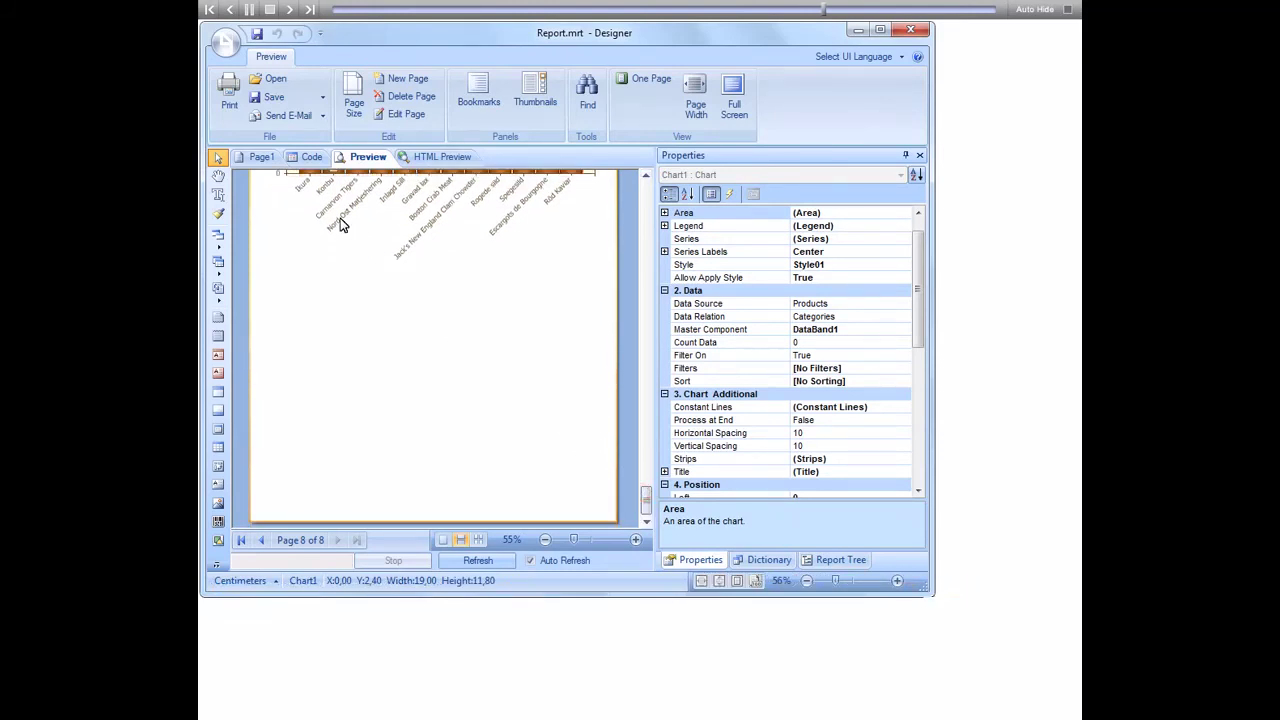
pyautogui.click(262, 157)
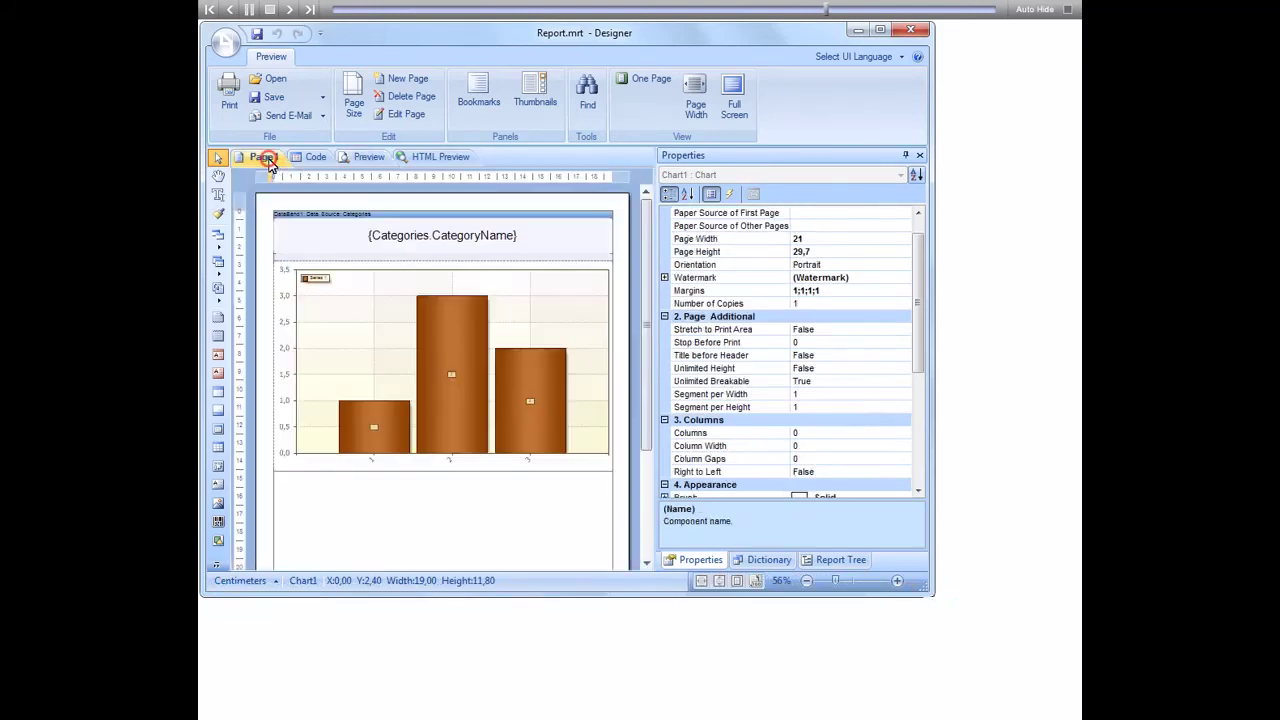
# - Change the chart's style to Style02
pyautogui.click(371, 282)
pyautogui.click(893, 265)
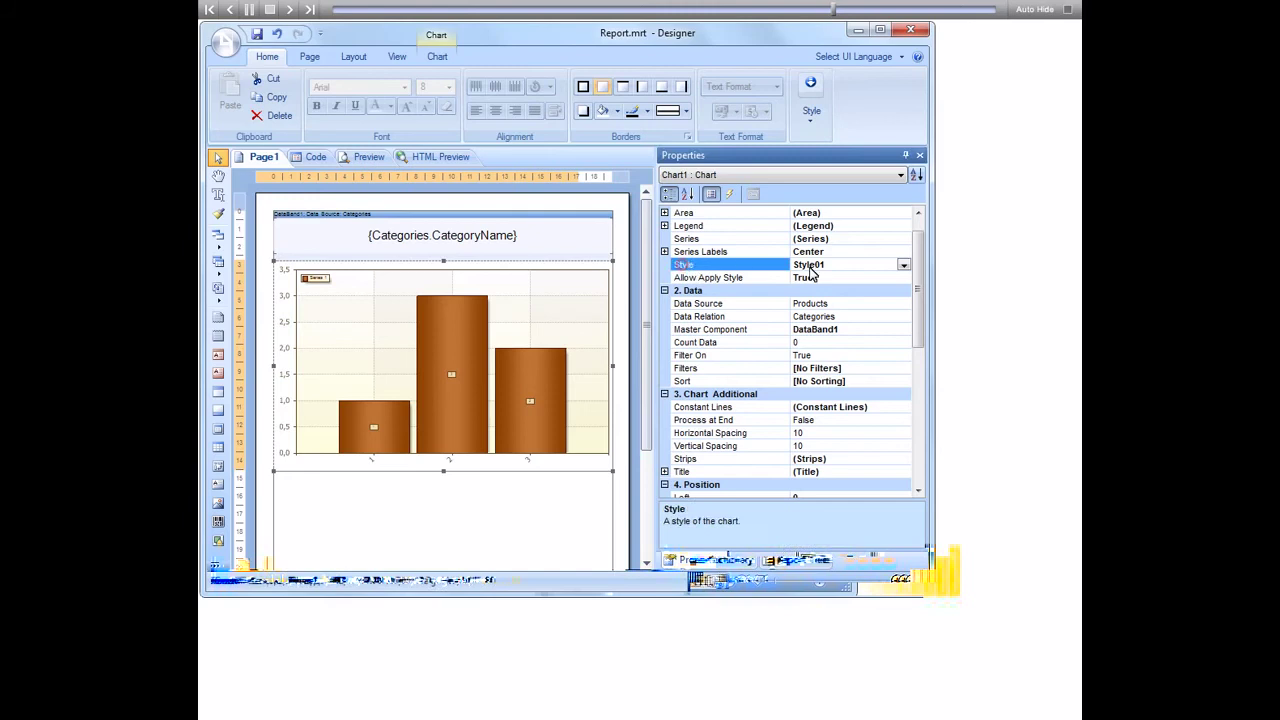
pyautogui.click(903, 265)
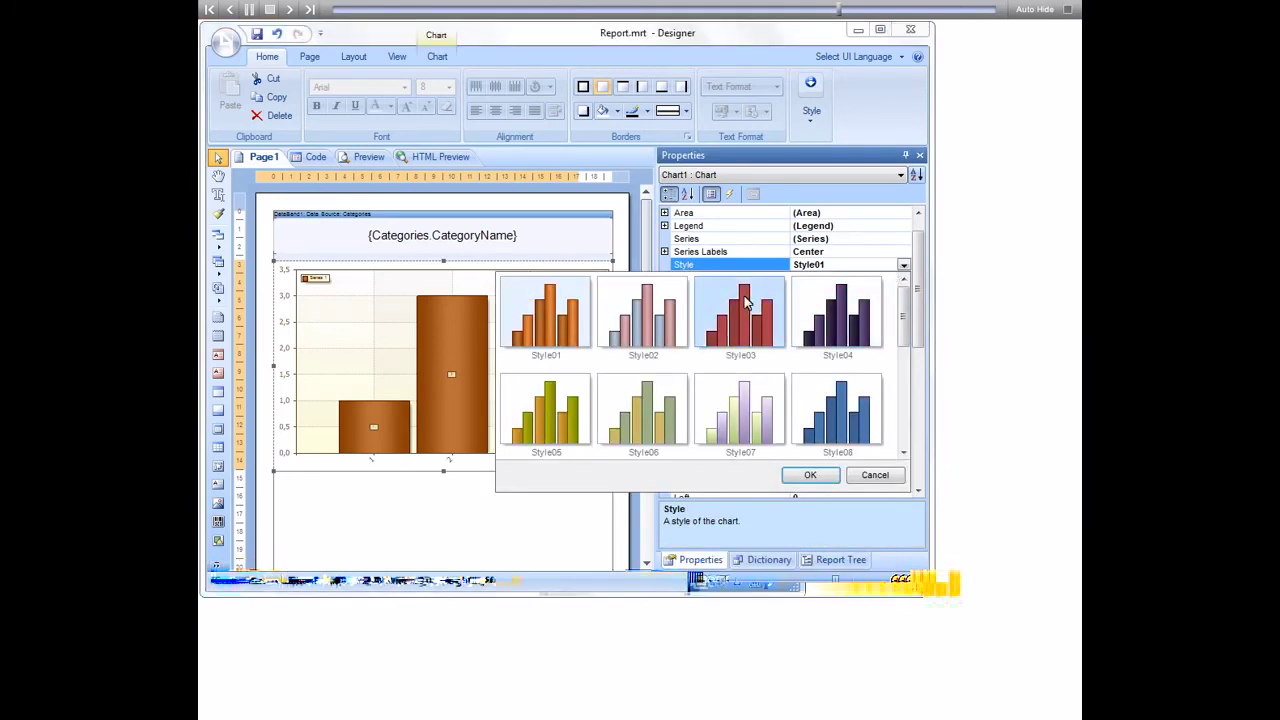
pyautogui.click(667, 320)
pyautogui.click(809, 474)
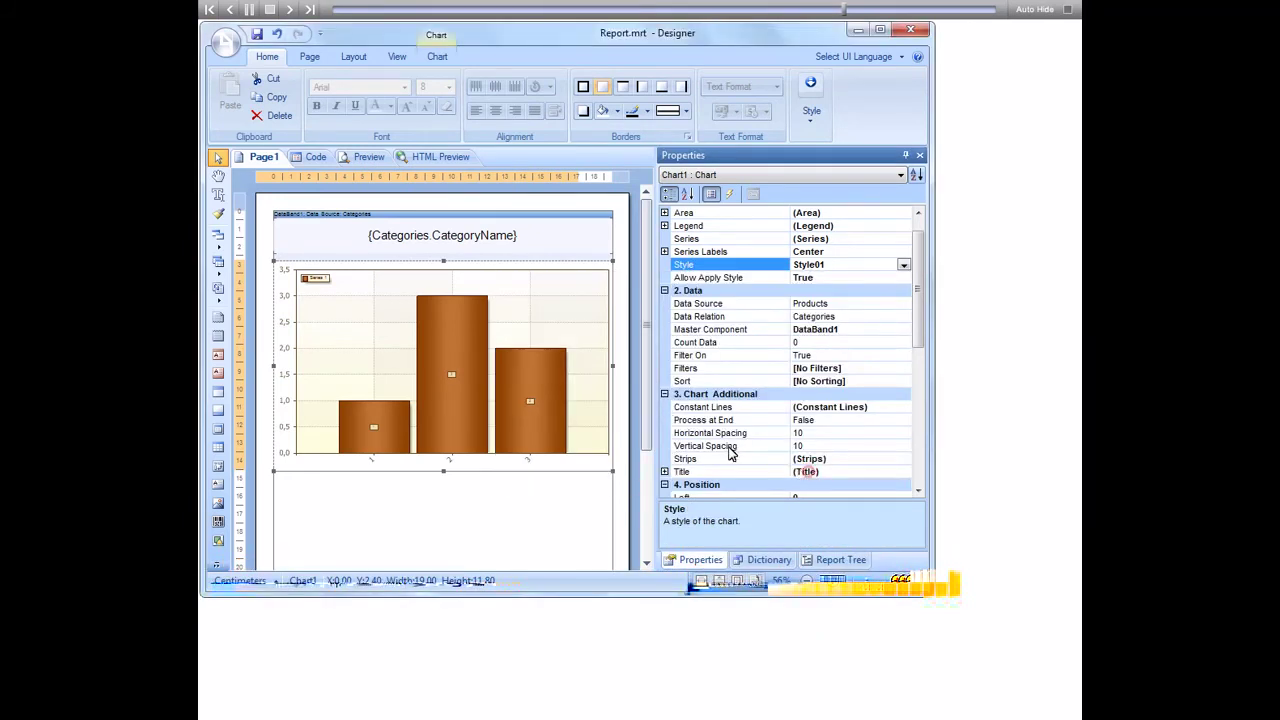
# - Preview the restyled report and look through its charts to the last page
pyautogui.click(368, 157)
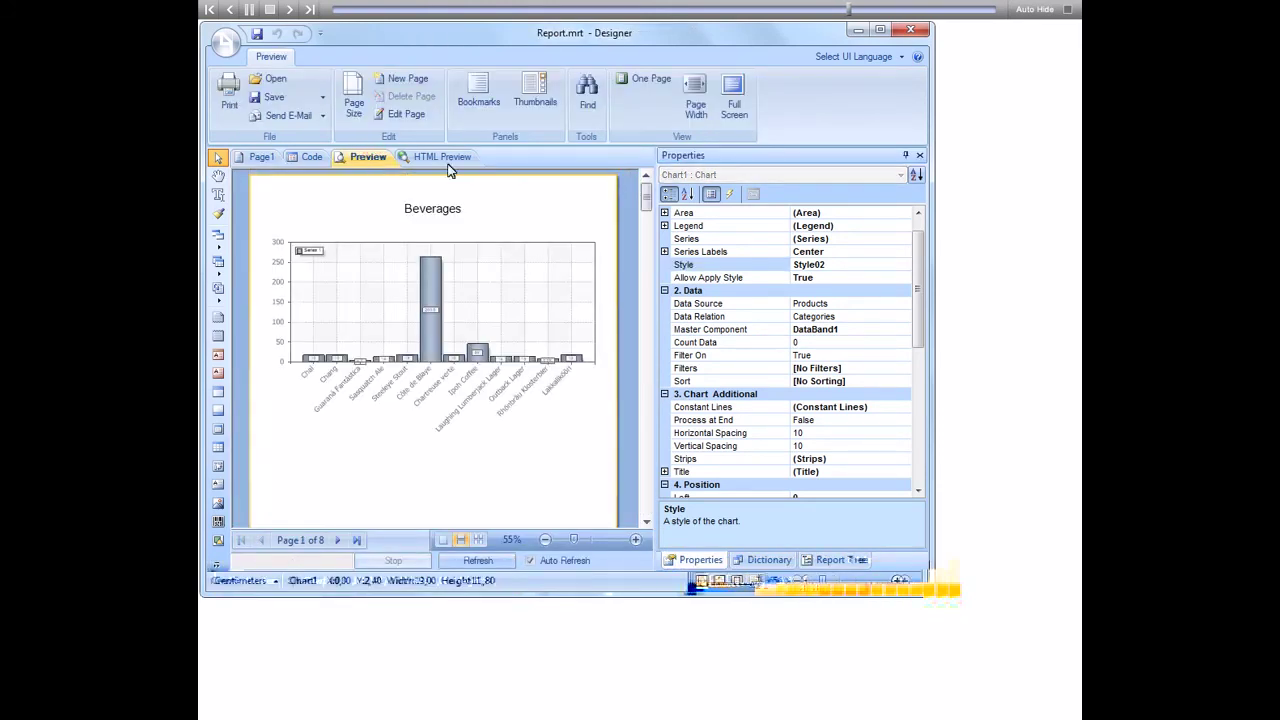
pyautogui.moveTo(646, 194); pyautogui.dragTo(641, 457)
pyautogui.moveTo(641, 472); pyautogui.dragTo(645, 512)
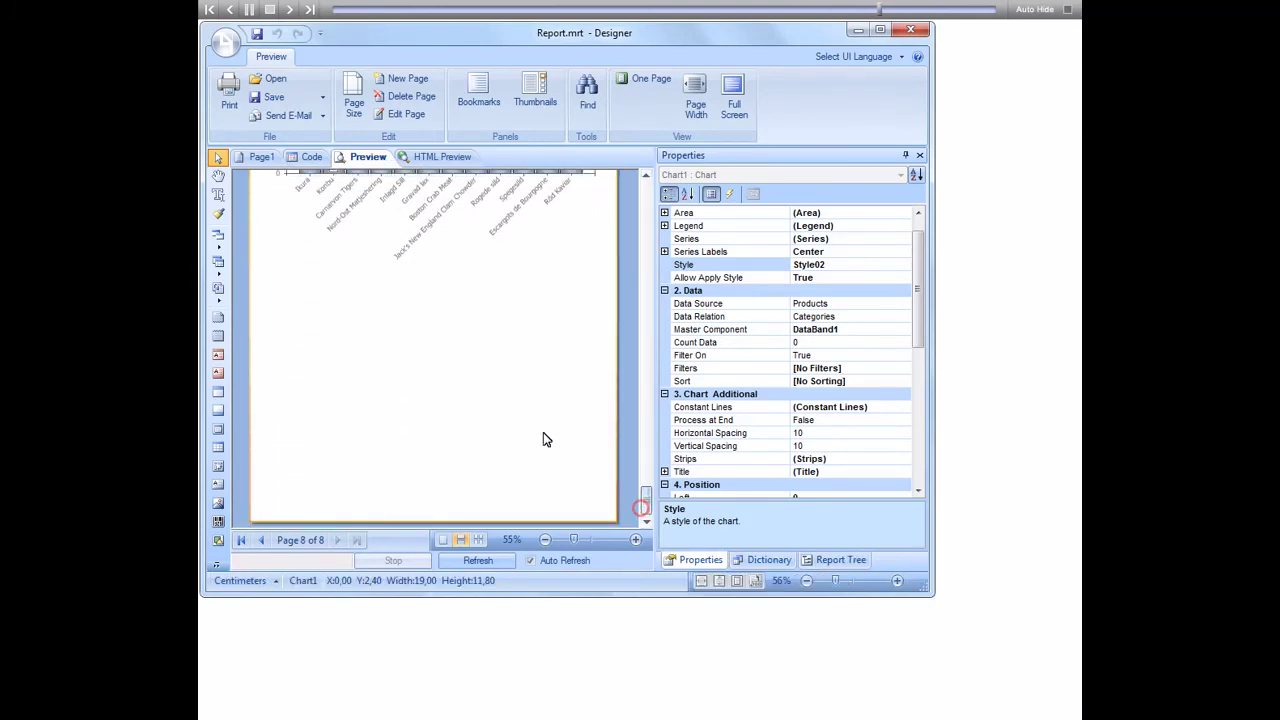
# - Return to the page design and add a new chart style in the Style Designer for the selected chart
pyautogui.click(262, 157)
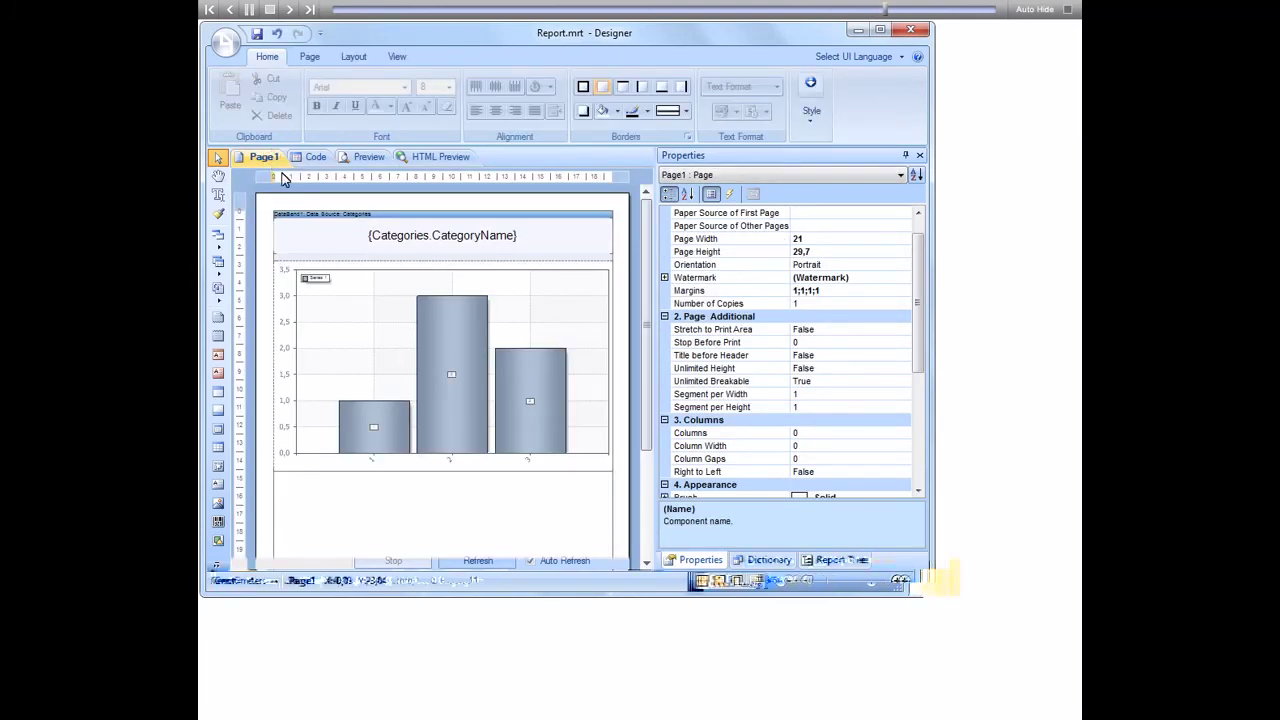
pyautogui.click(365, 309)
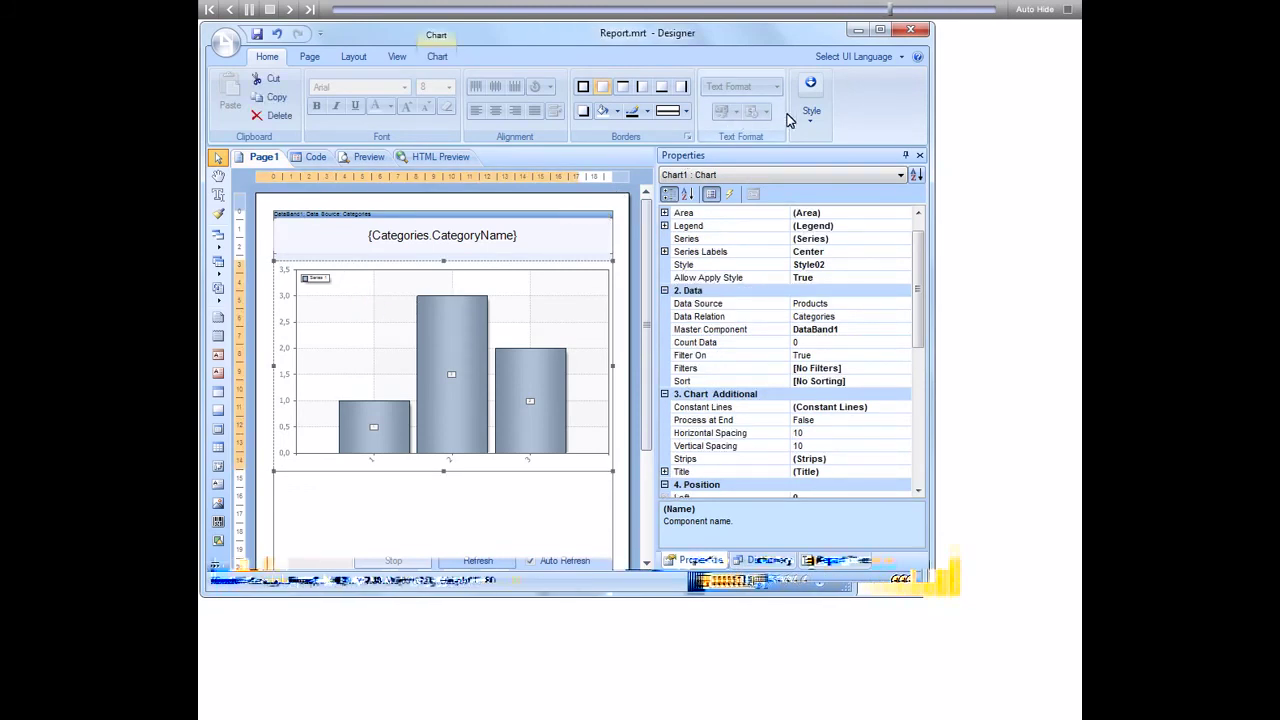
pyautogui.click(810, 108)
pyautogui.click(864, 170)
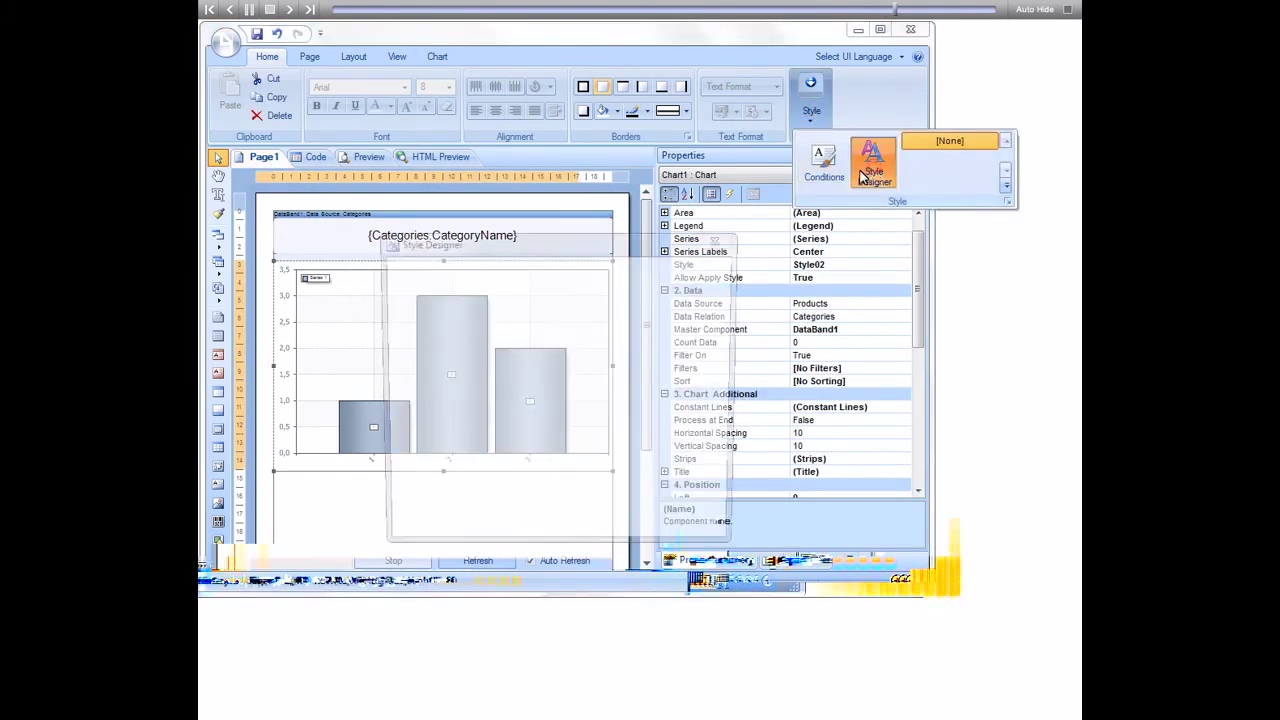
pyautogui.click(476, 266)
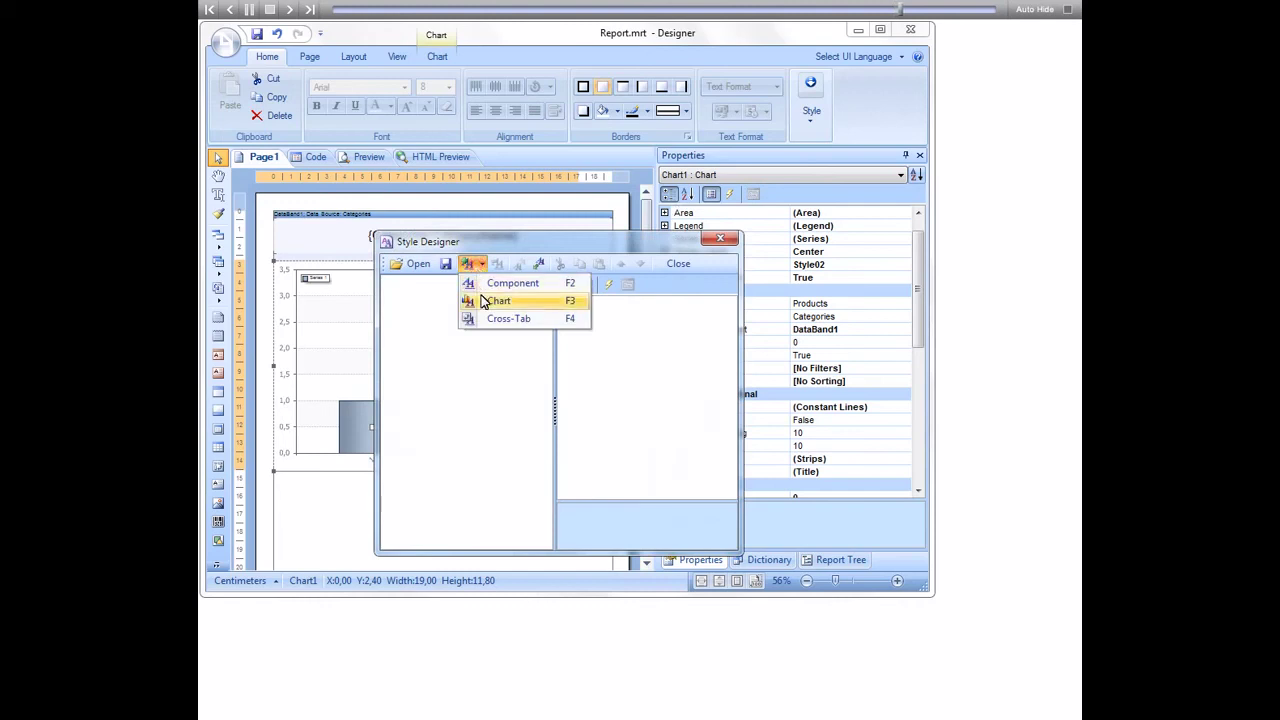
pyautogui.click(482, 301)
# - Set the color in the new chart style's Style Colors collection to Maroon and close the Style Designer
pyautogui.click(586, 370)
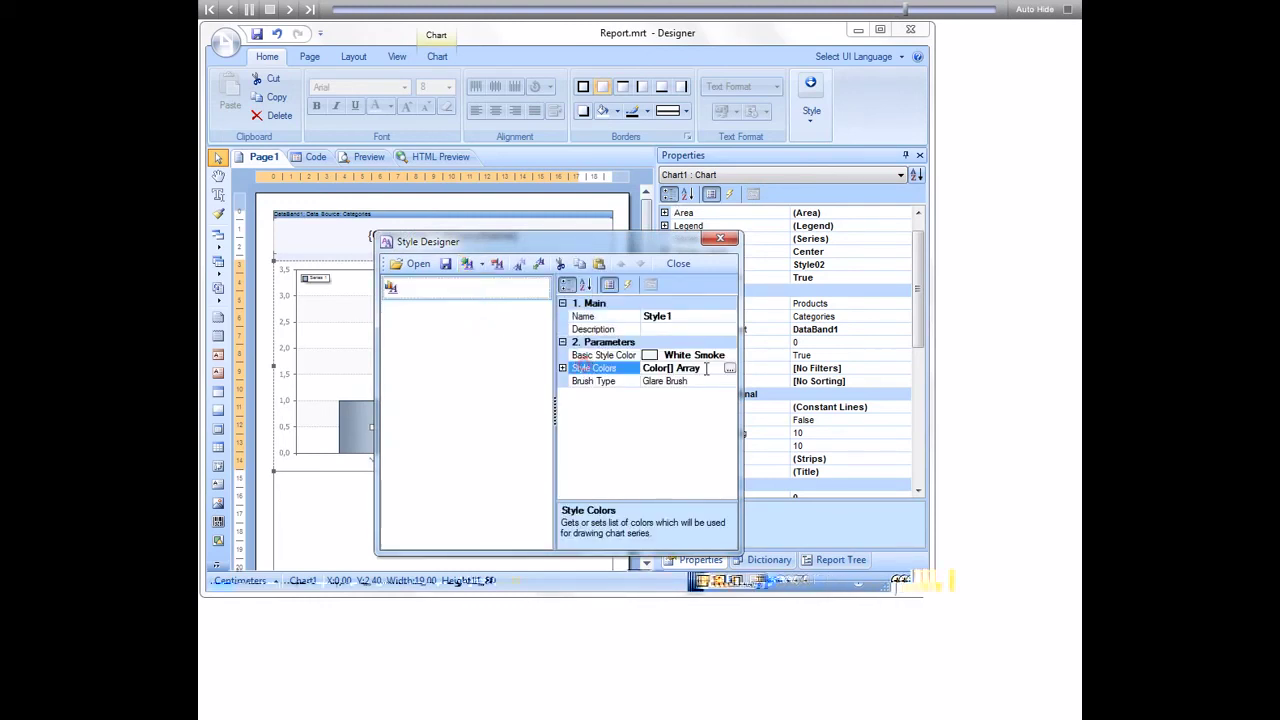
pyautogui.click(729, 368)
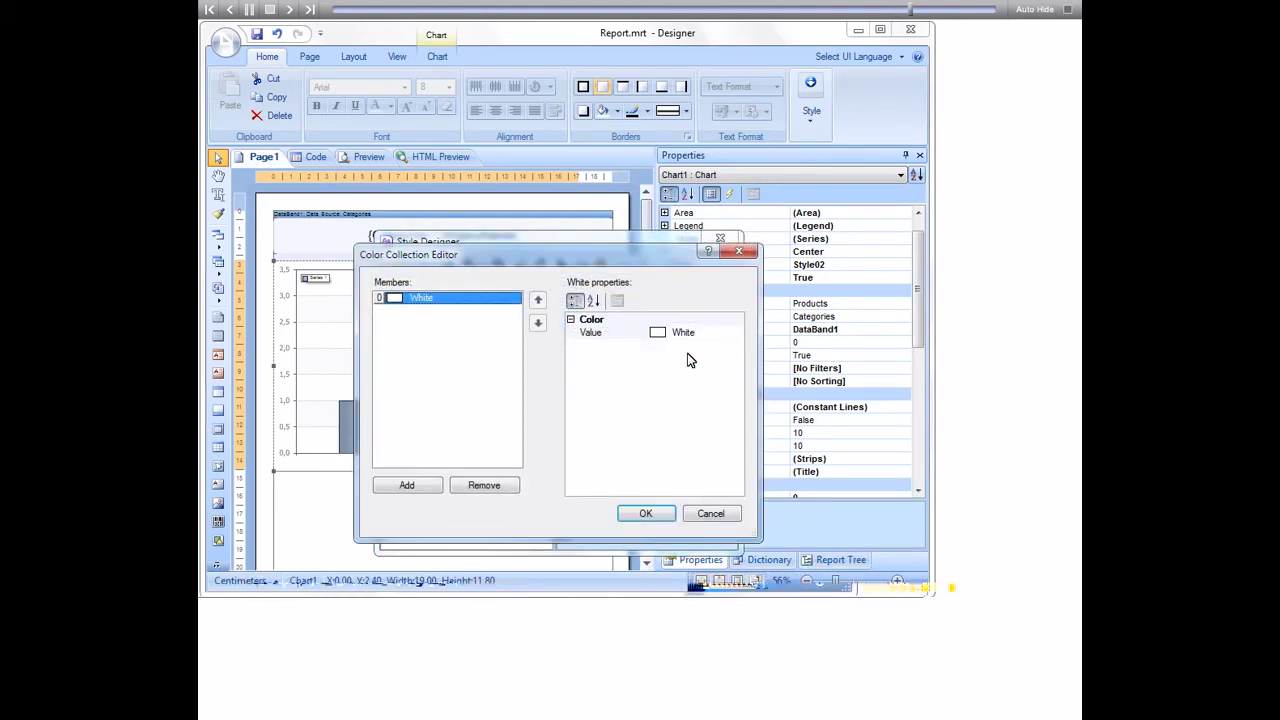
pyautogui.click(736, 334)
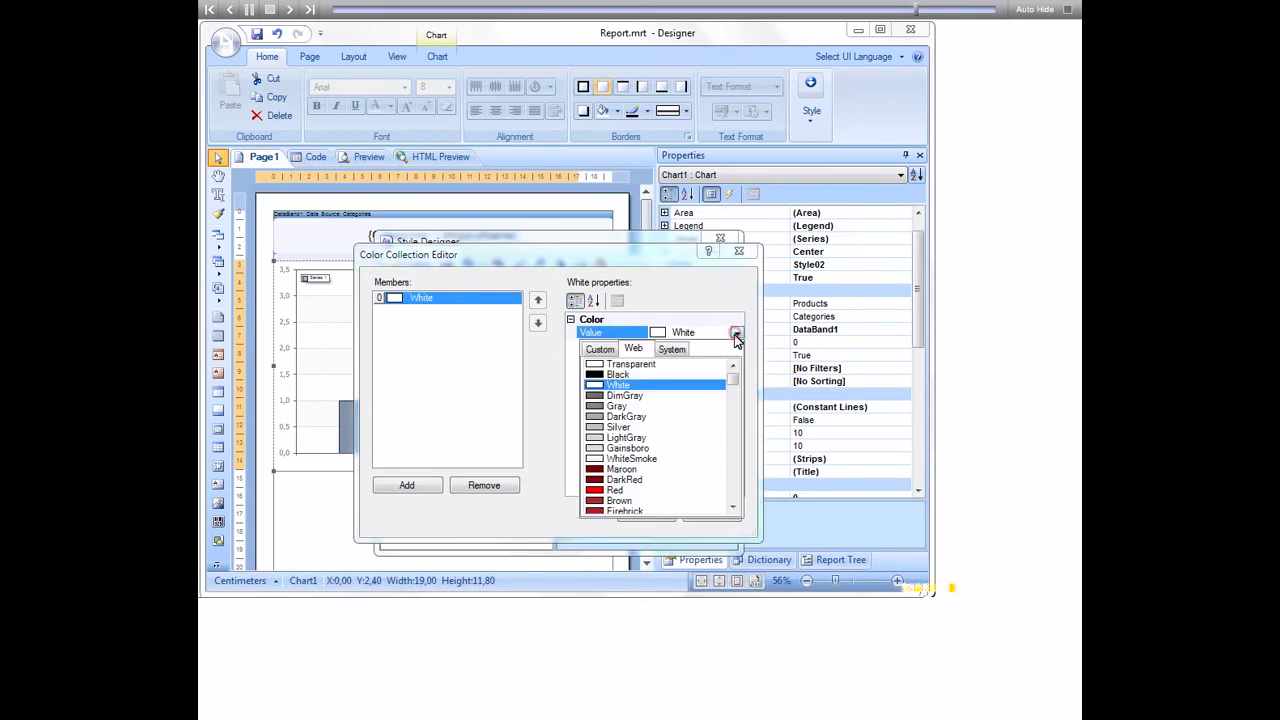
pyautogui.click(637, 470)
pyautogui.click(640, 514)
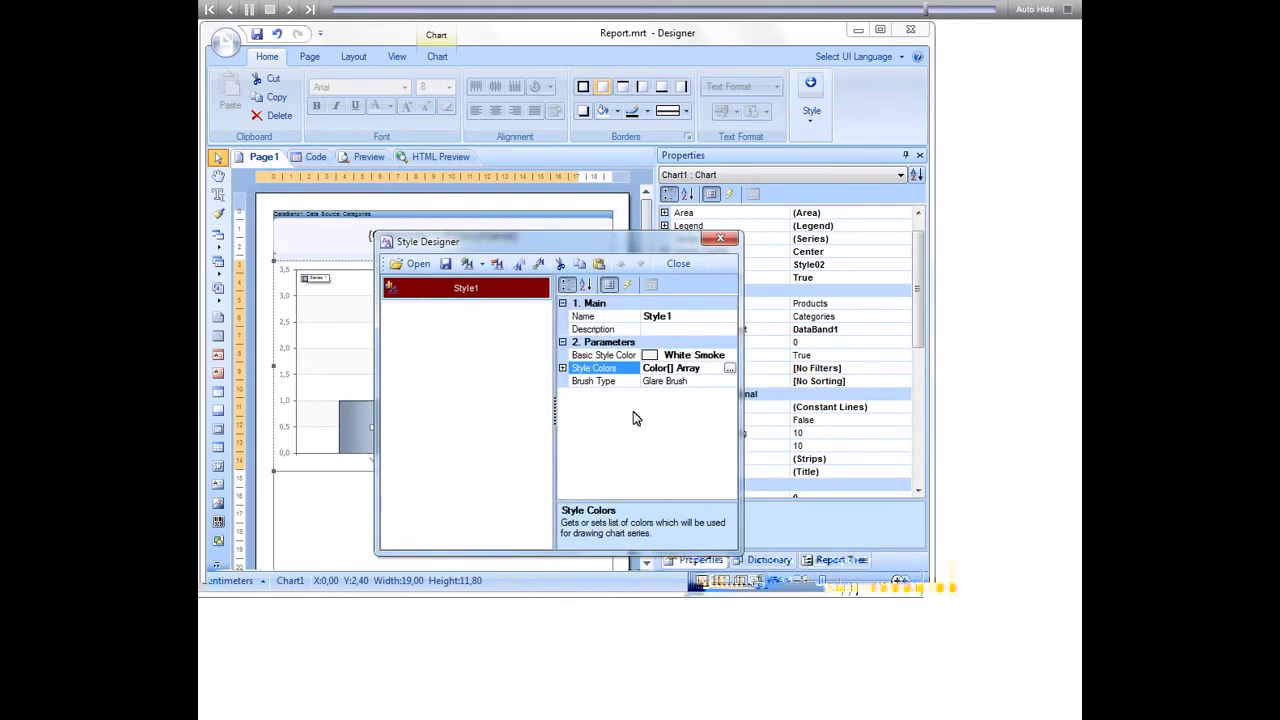
pyautogui.click(678, 264)
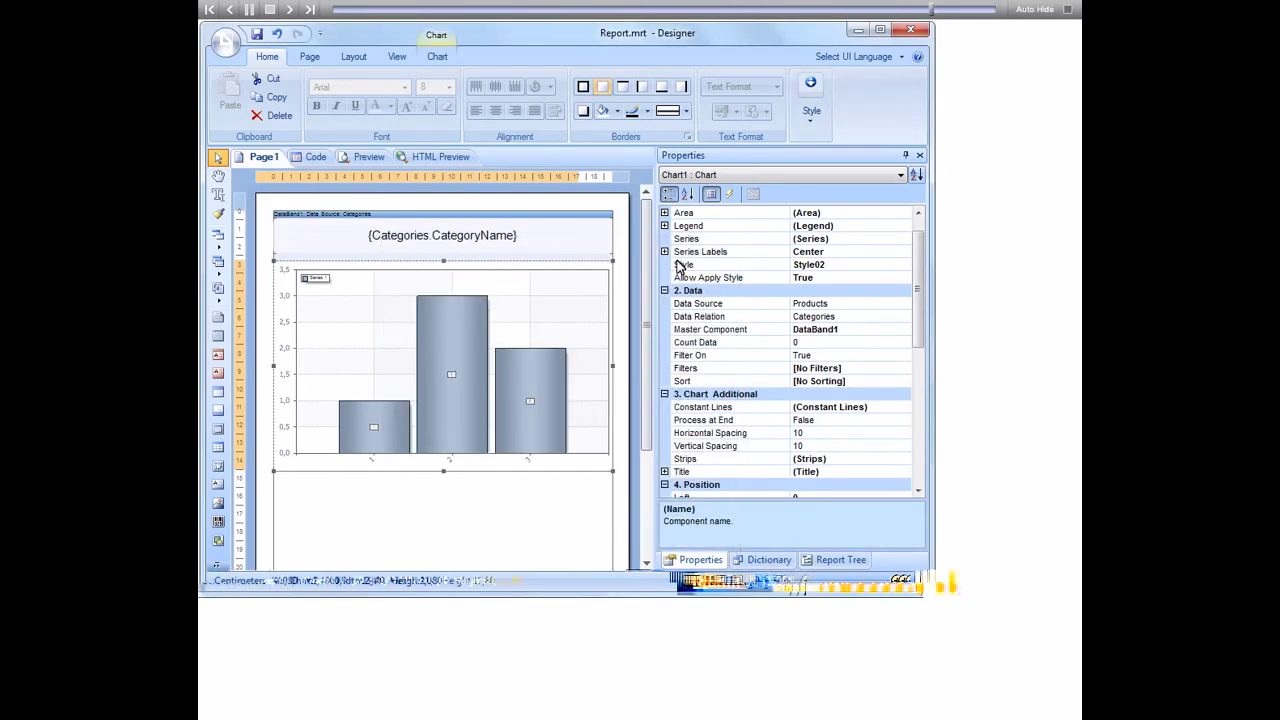
# - Apply the custom Style1 to the chart and preview the report through to its last page
pyautogui.click(840, 264)
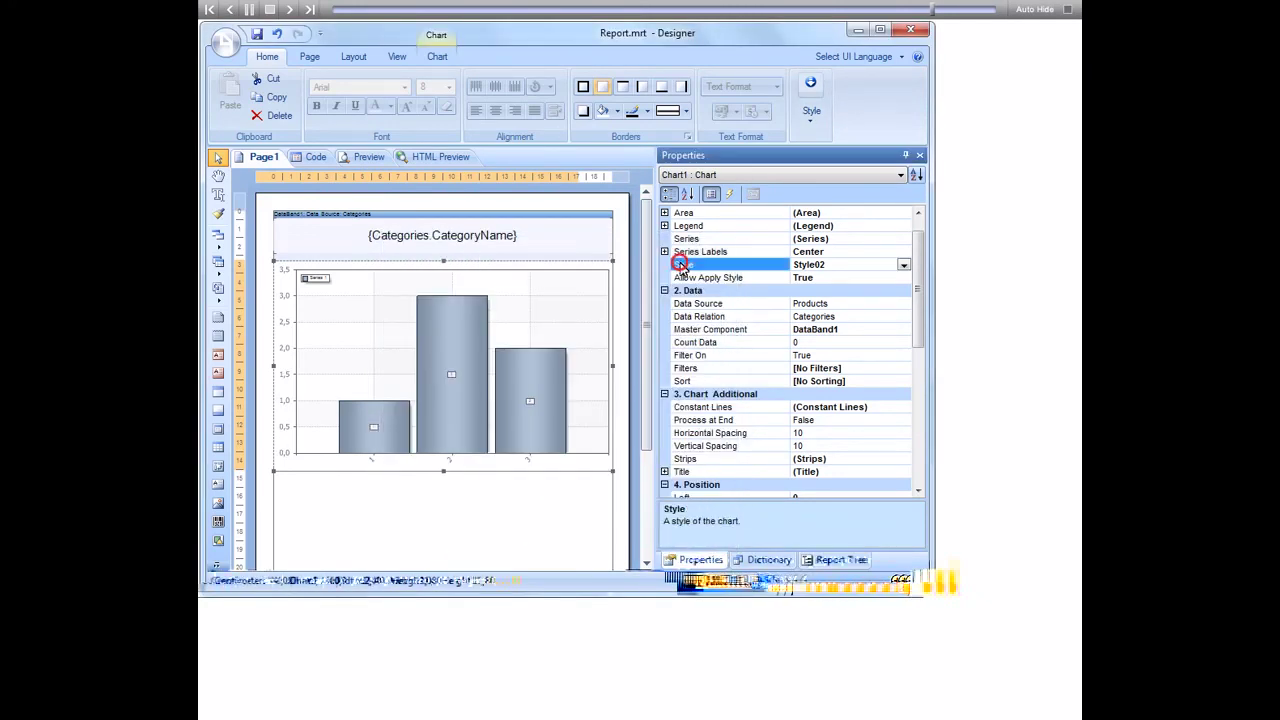
pyautogui.click(901, 264)
pyautogui.click(583, 310)
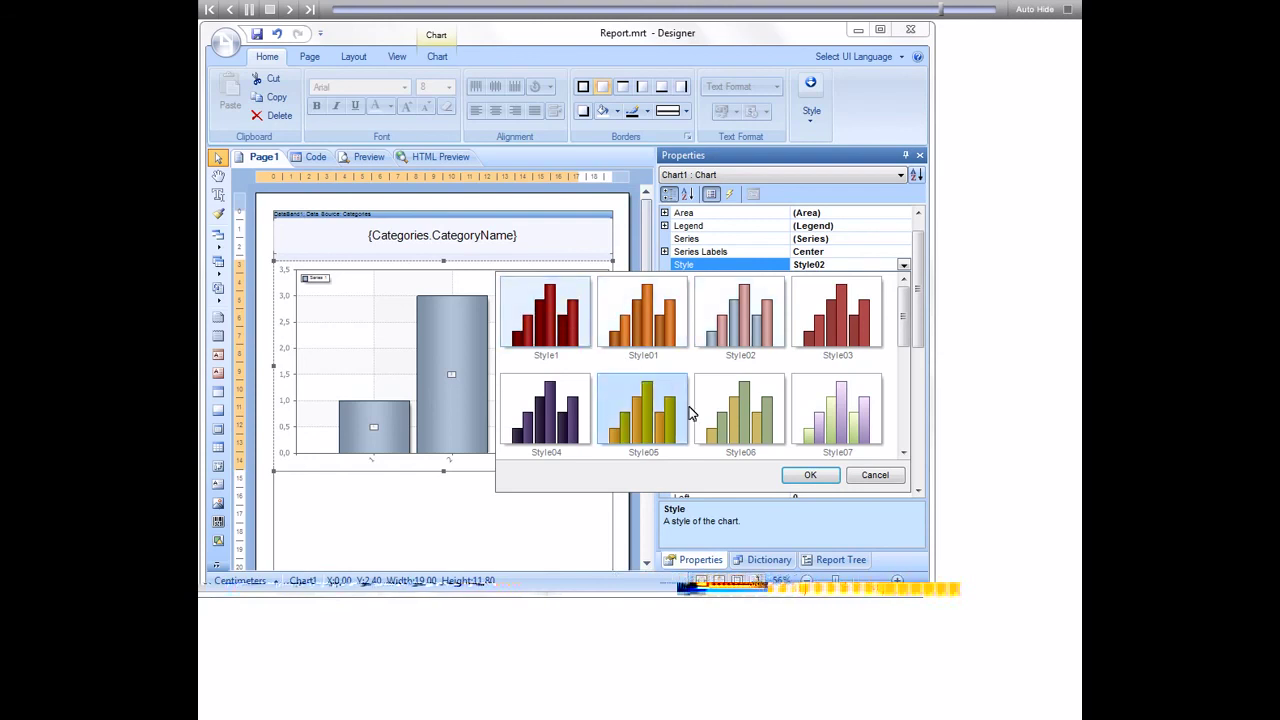
pyautogui.click(797, 477)
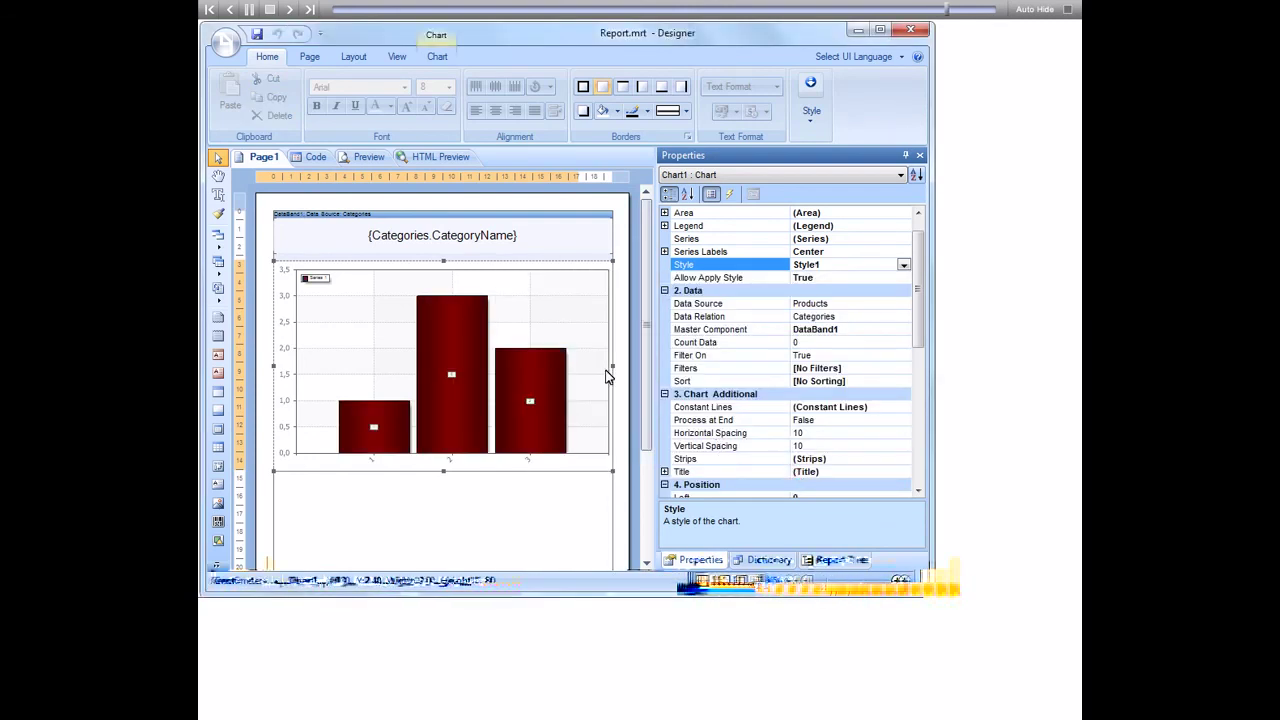
pyautogui.click(374, 162)
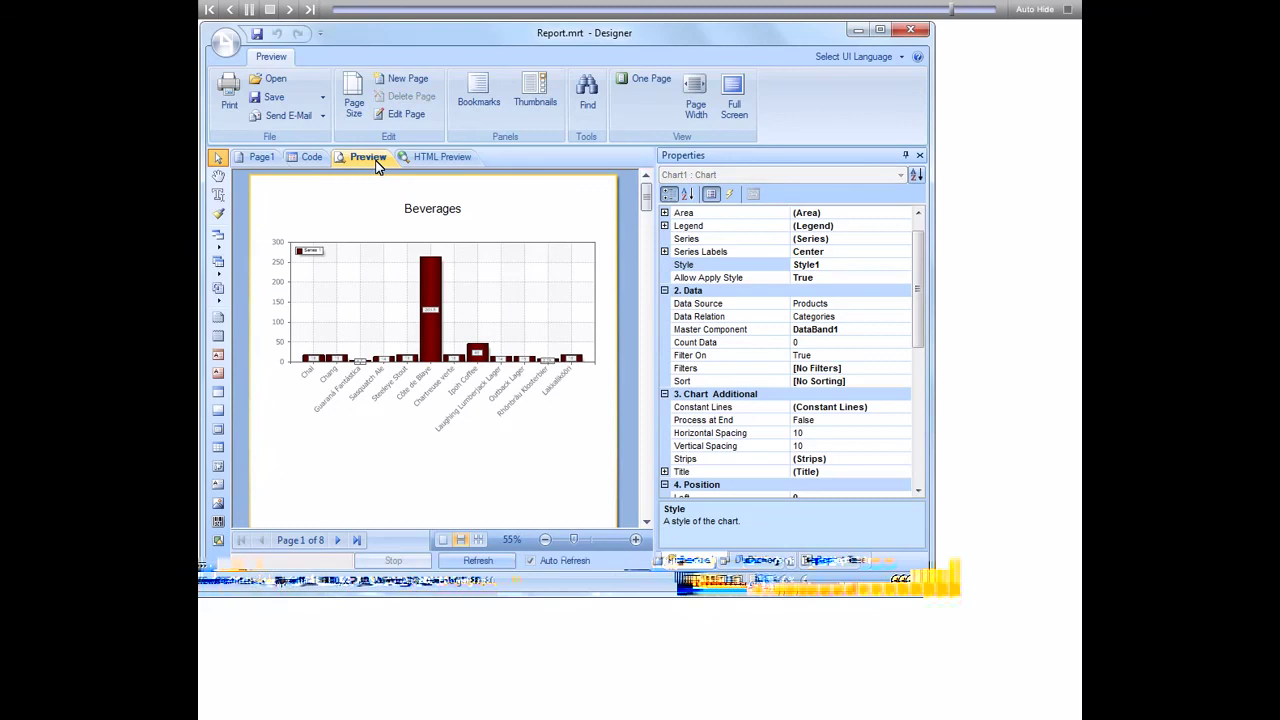
pyautogui.moveTo(645, 193); pyautogui.dragTo(646, 504)
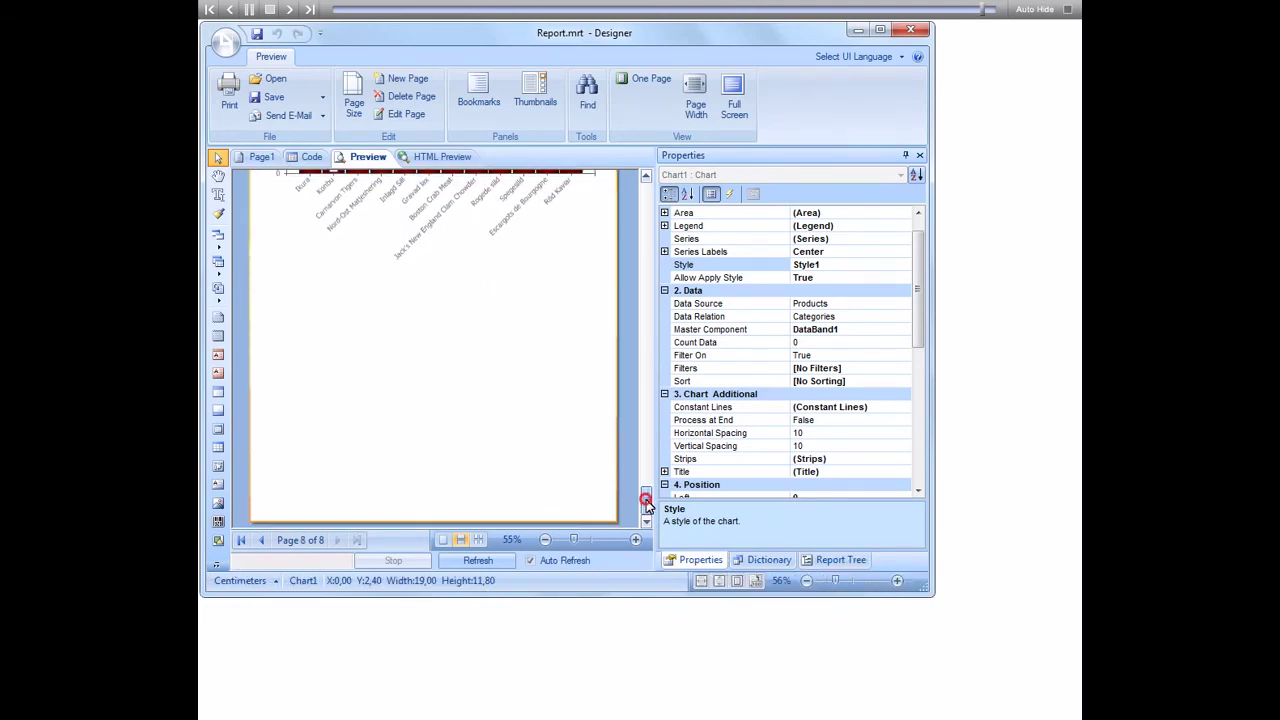